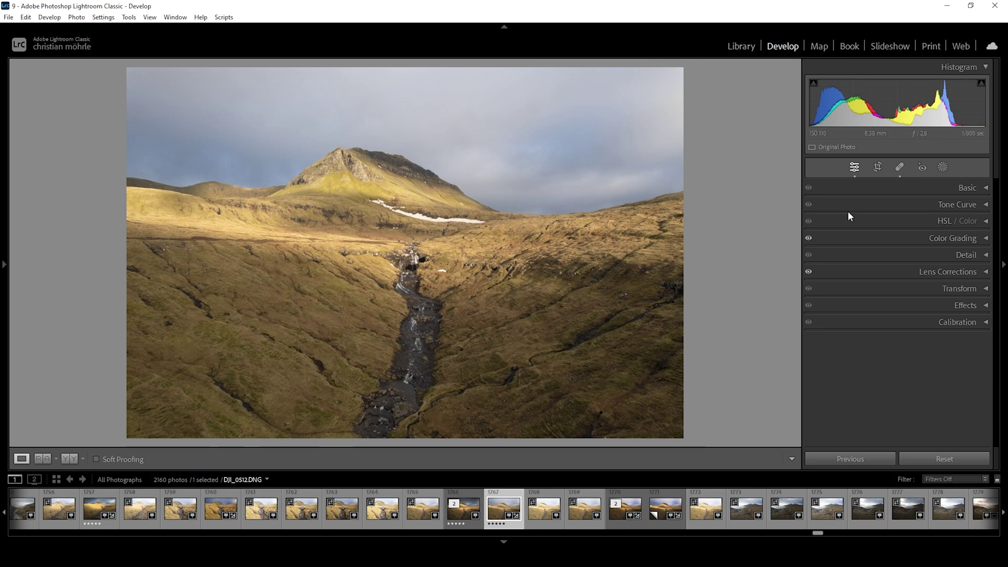
Step: Expand the Basic panel for the DJI_0512.DNG valley photo in the Develop module
{"action": "left_click", "coordinate": [986, 189]}
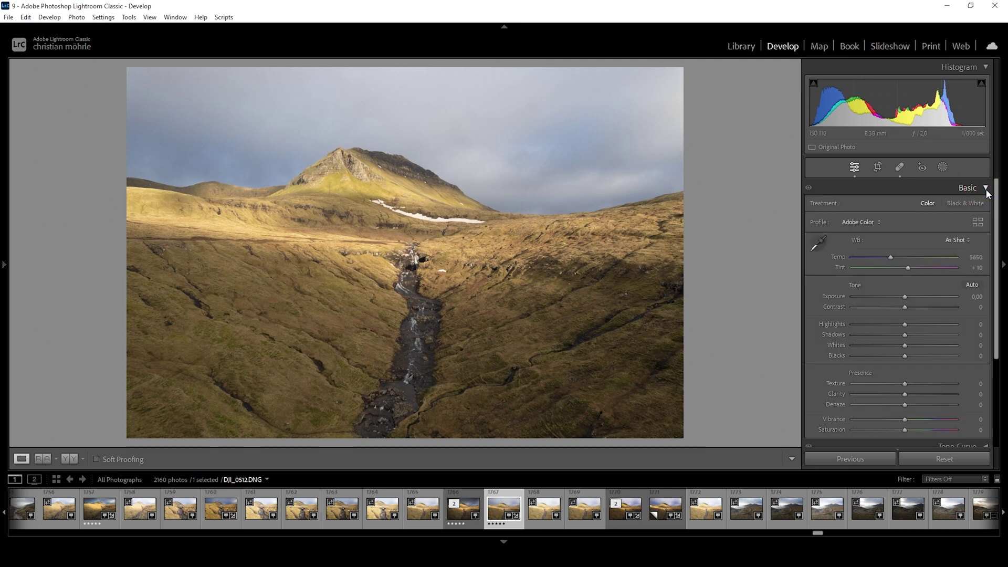
Step: Apply the Adobe Standard profile and warm the white balance to a temperature of 6264
{"action": "left_click", "coordinate": [859, 223]}
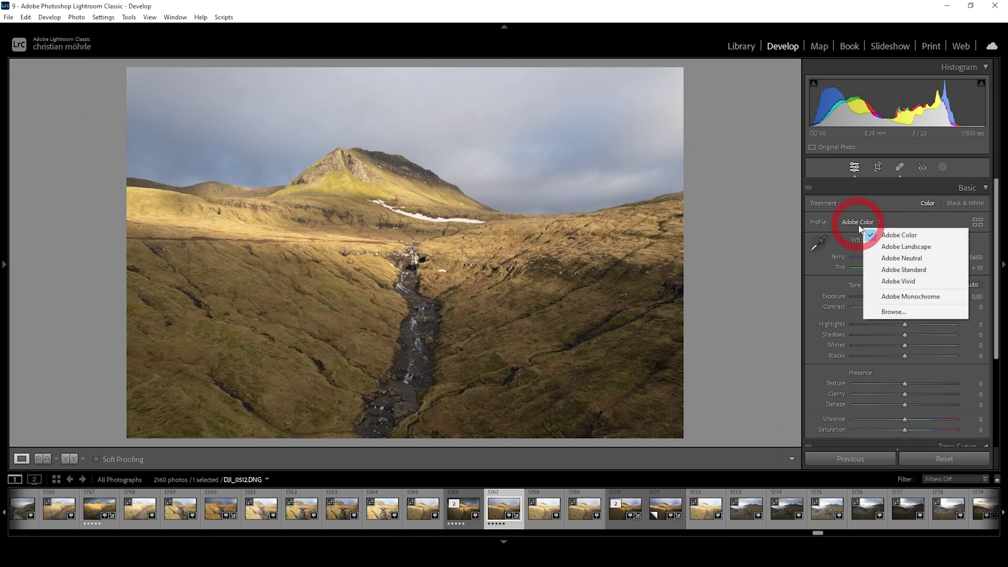
{"action": "left_click", "coordinate": [891, 271]}
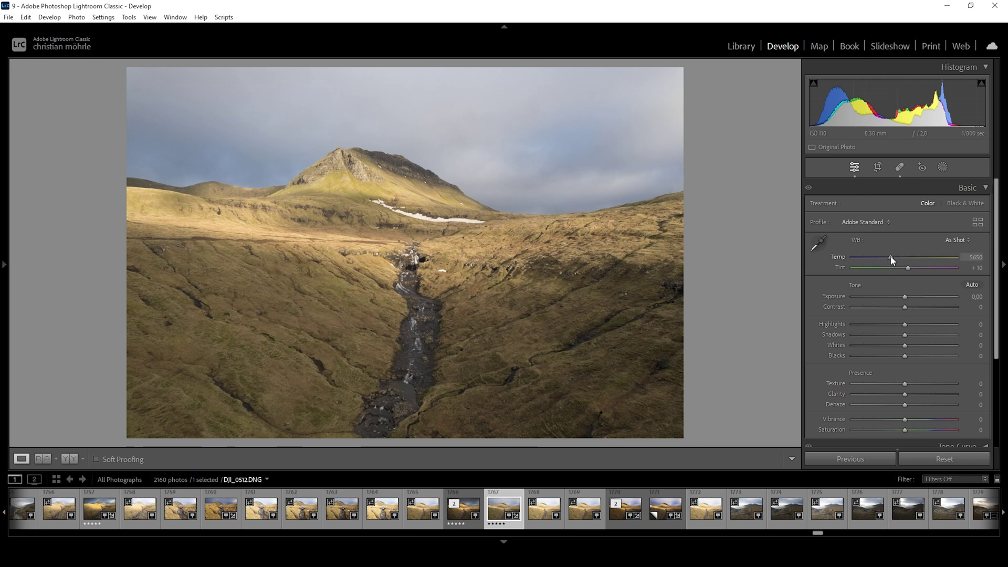
{"action": "left_click_drag", "start_coordinate": [891, 260], "coordinate": [899, 261]}
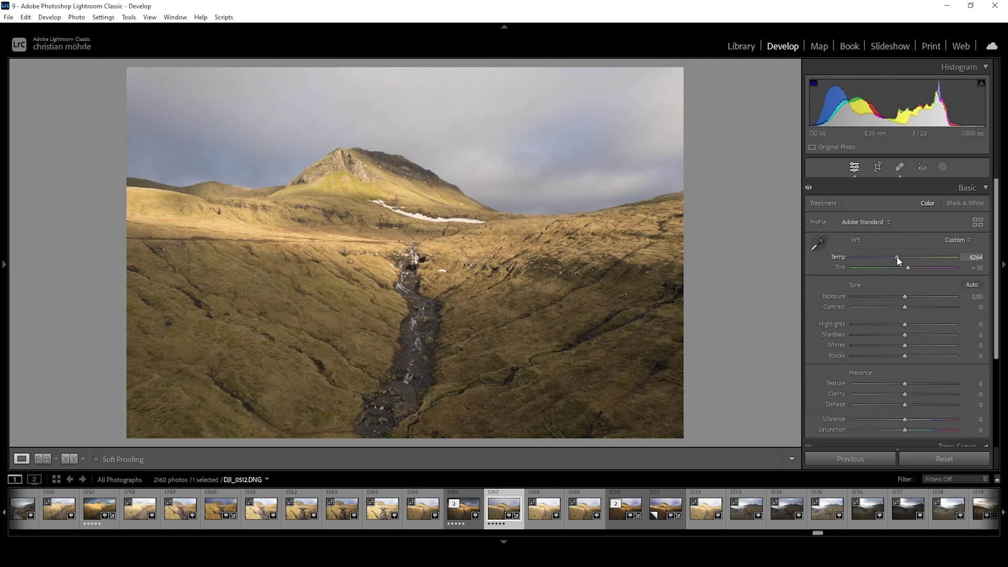
{"action": "left_click_drag", "start_coordinate": [899, 260], "coordinate": [898, 261]}
Step: Set Exposure to -0.57, Shadows to -33, Whites to -38 and Blacks to +20
{"action": "left_click_drag", "start_coordinate": [900, 295], "coordinate": [899, 300]}
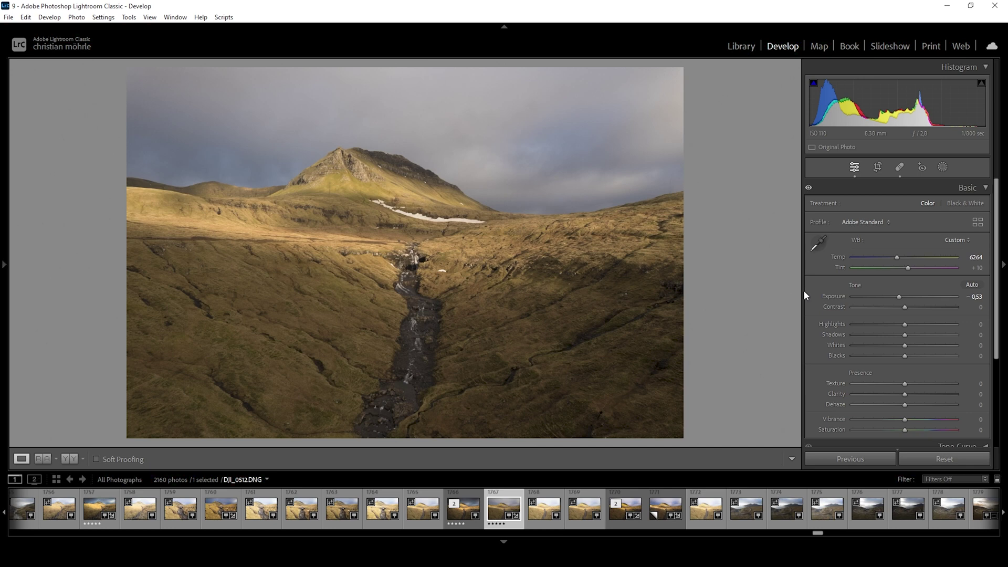
{"action": "left_click_drag", "start_coordinate": [802, 291], "coordinate": [772, 290]}
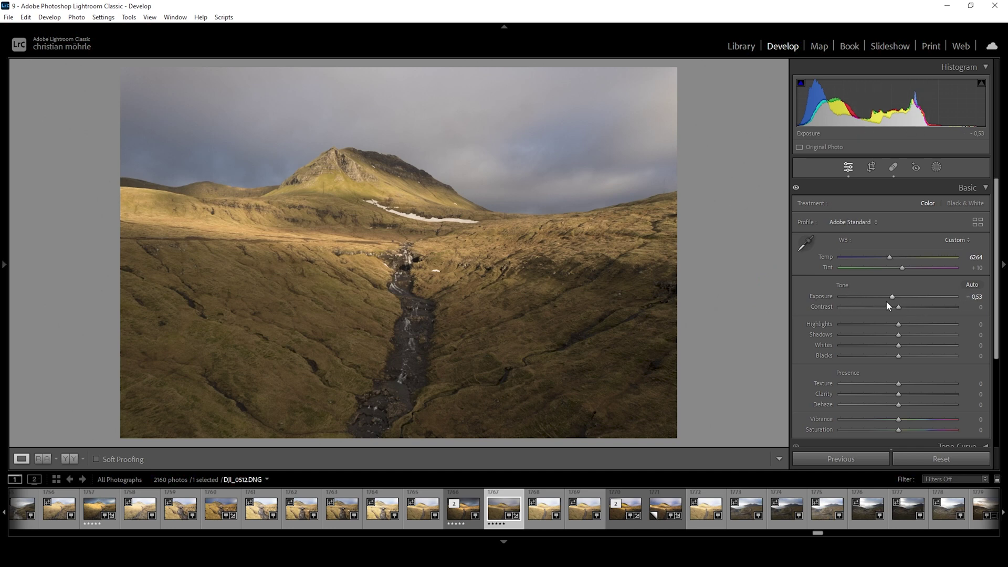
{"action": "left_click_drag", "start_coordinate": [894, 298], "coordinate": [892, 298]}
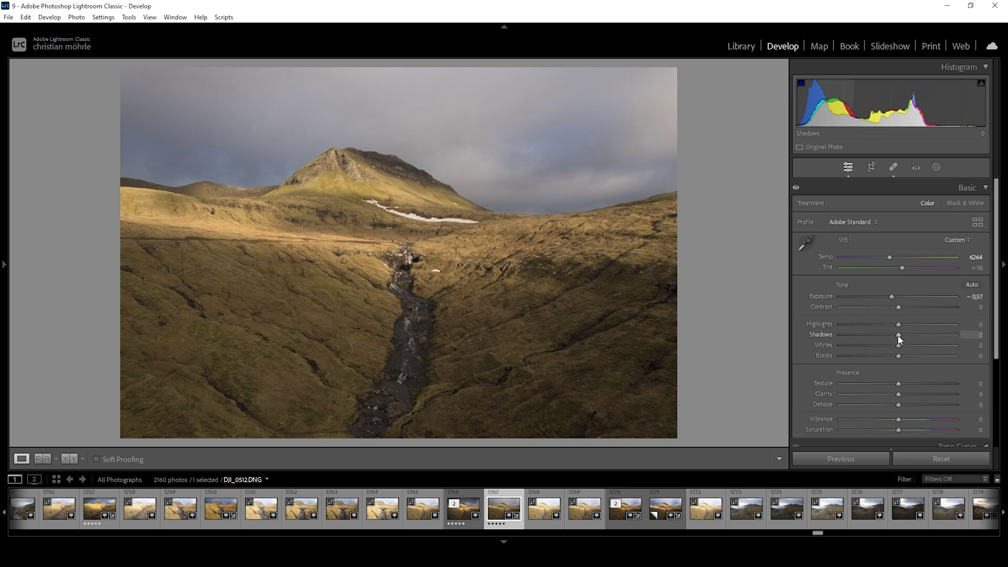
{"action": "left_click_drag", "start_coordinate": [899, 338], "coordinate": [880, 340]}
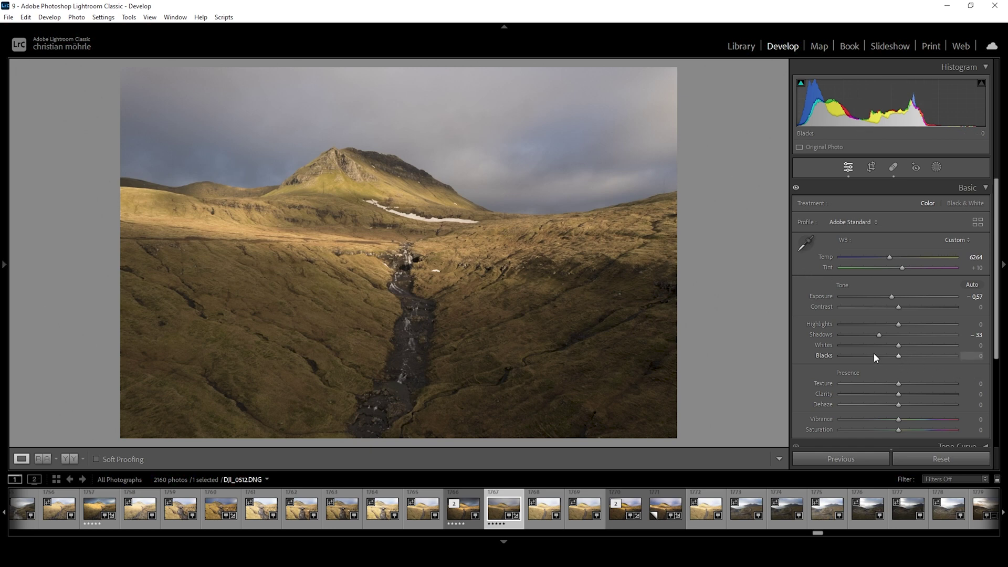
{"action": "left_click_drag", "start_coordinate": [899, 348], "coordinate": [876, 348]}
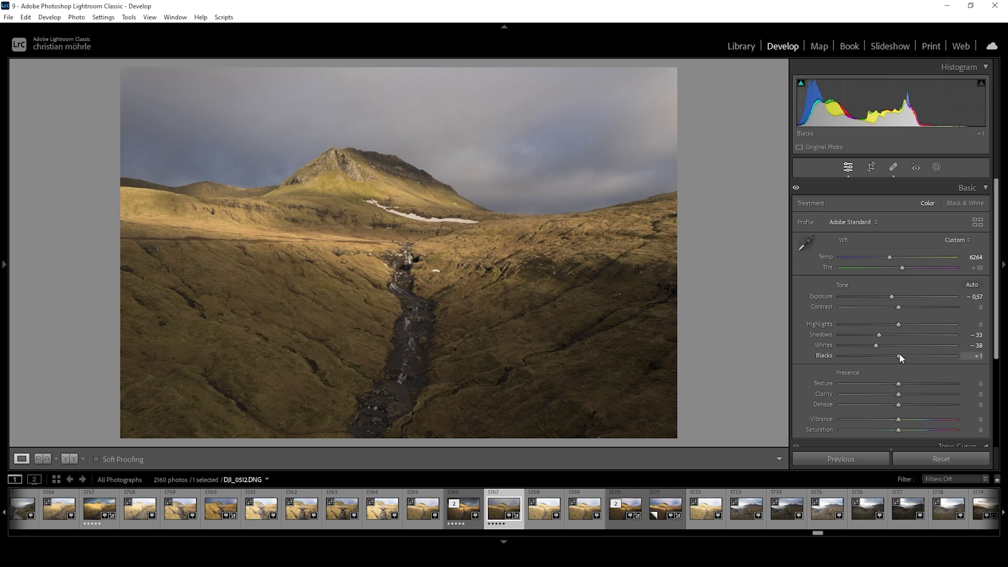
{"action": "left_click_drag", "start_coordinate": [900, 354], "coordinate": [911, 355]}
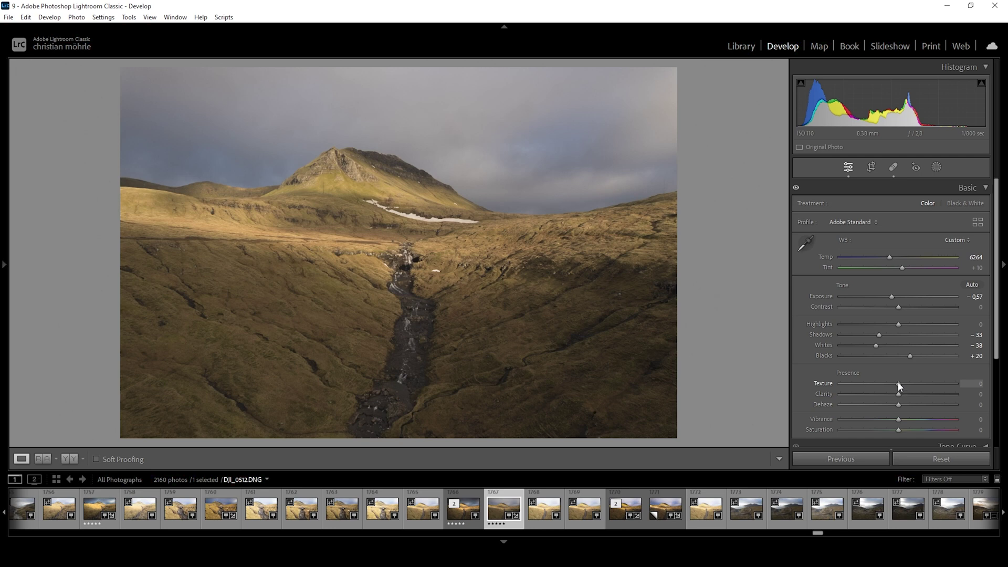
Step: Set Texture +4, Clarity +19 and Vibrance +5, then show a before/after comparison
{"action": "left_click_drag", "start_coordinate": [899, 386], "coordinate": [908, 395]}
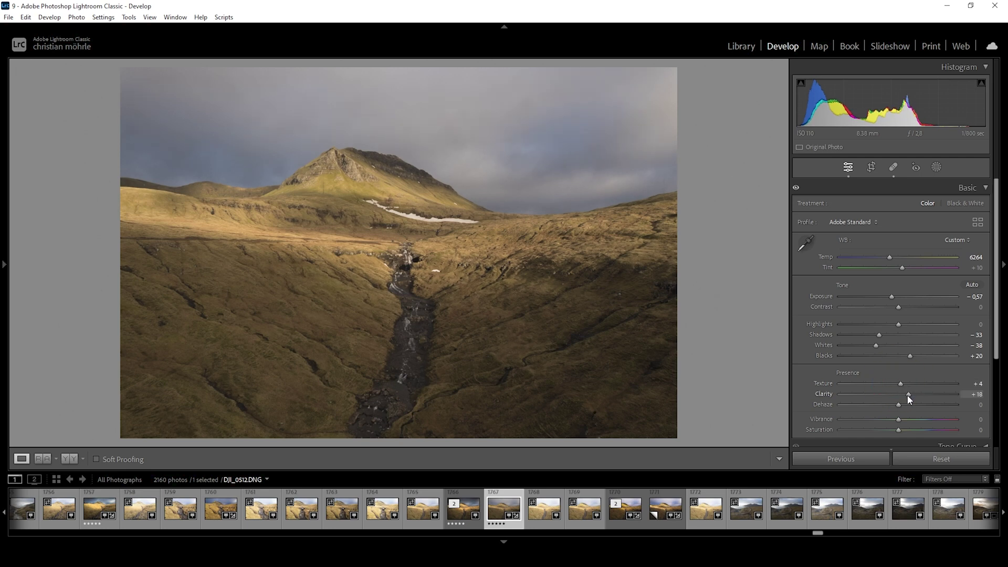
{"action": "left_click_drag", "start_coordinate": [908, 395], "coordinate": [910, 395]}
{"action": "left_click_drag", "start_coordinate": [900, 420], "coordinate": [903, 420]}
{"action": "left_click", "coordinate": [71, 460]}
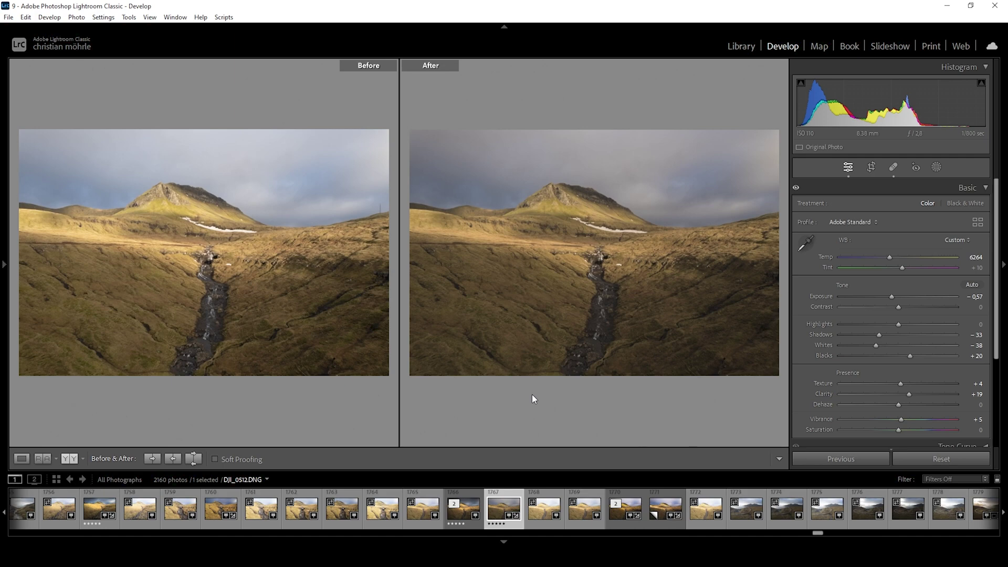
{"action": "left_click", "coordinate": [21, 458]}
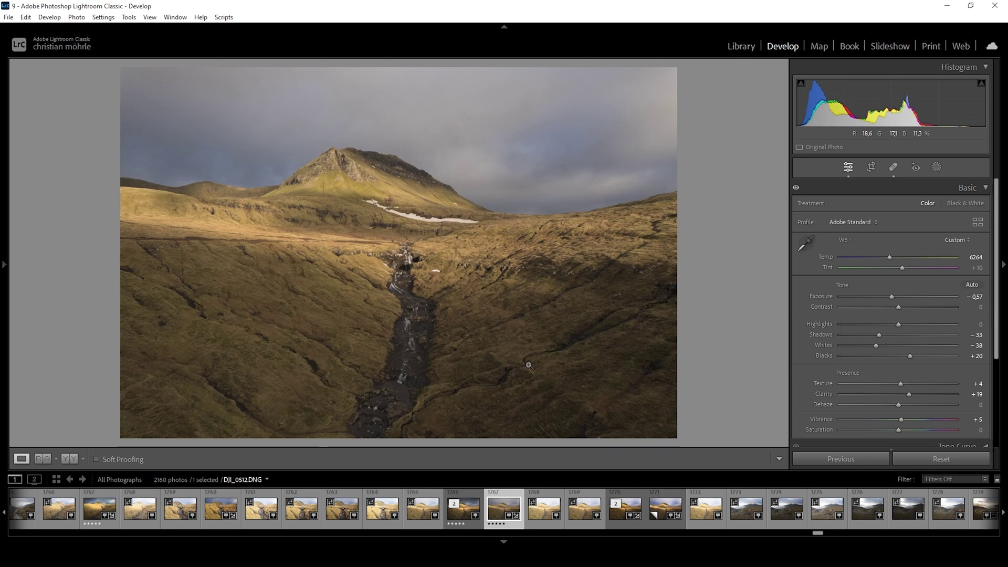
{"action": "left_click", "coordinate": [935, 172]}
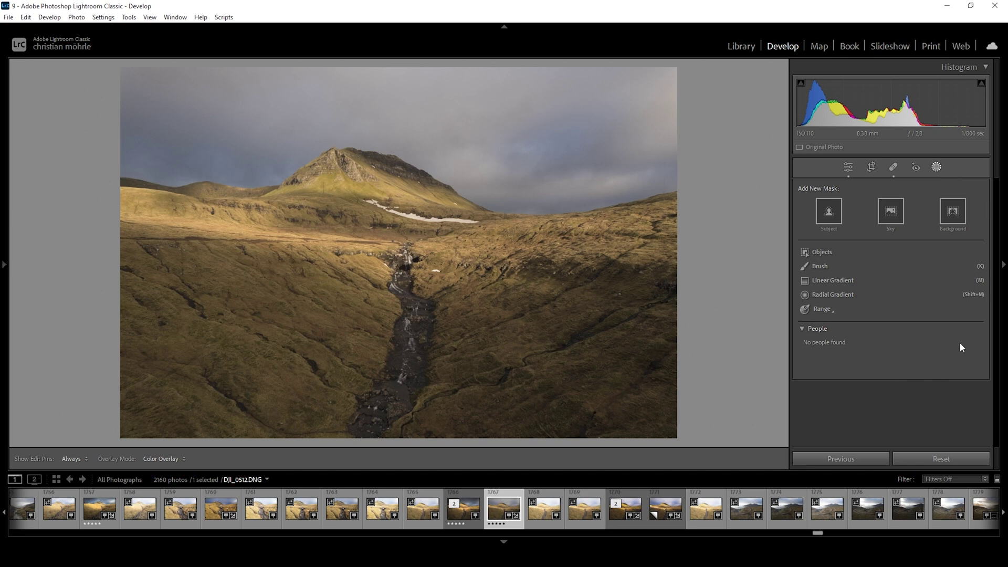
Step: Create a sky mask with exposure -0.26, temperature -23, contrast 44 and clarity 34
{"action": "left_click", "coordinate": [887, 214]}
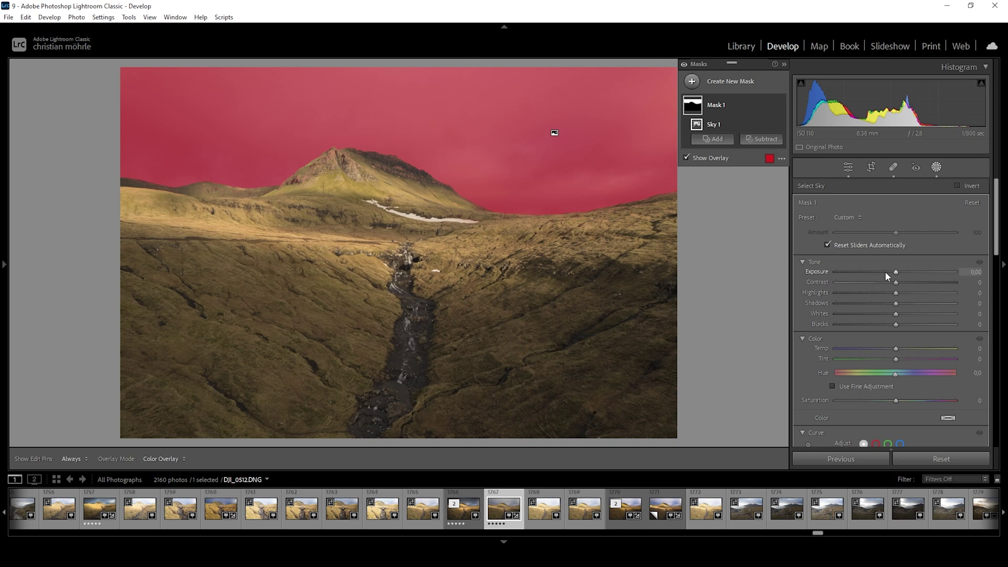
{"action": "left_click_drag", "start_coordinate": [895, 275], "coordinate": [890, 273]}
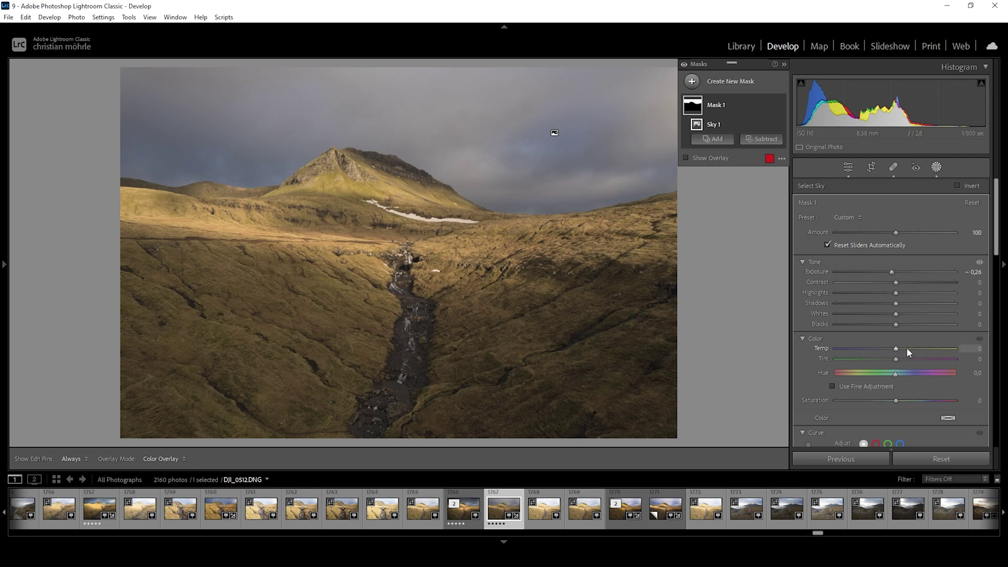
{"action": "left_click_drag", "start_coordinate": [897, 350], "coordinate": [892, 351]}
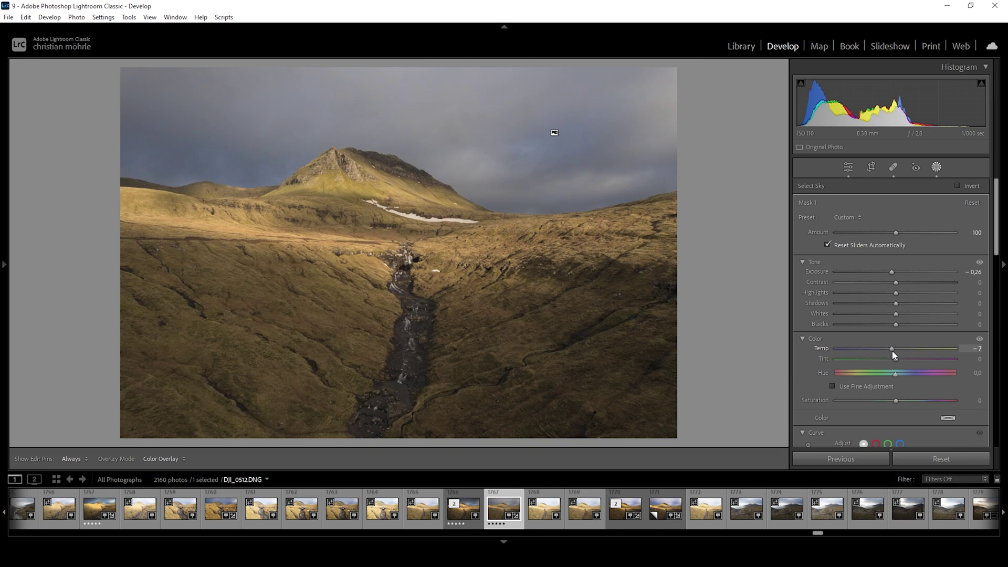
{"action": "left_click_drag", "start_coordinate": [892, 351], "coordinate": [882, 349]}
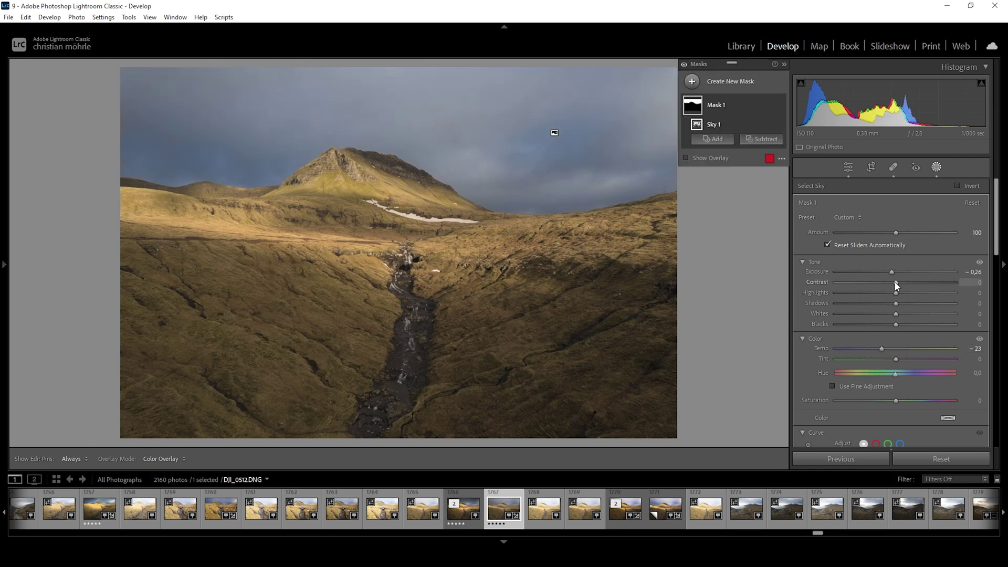
{"action": "left_click_drag", "start_coordinate": [904, 284], "coordinate": [921, 286]}
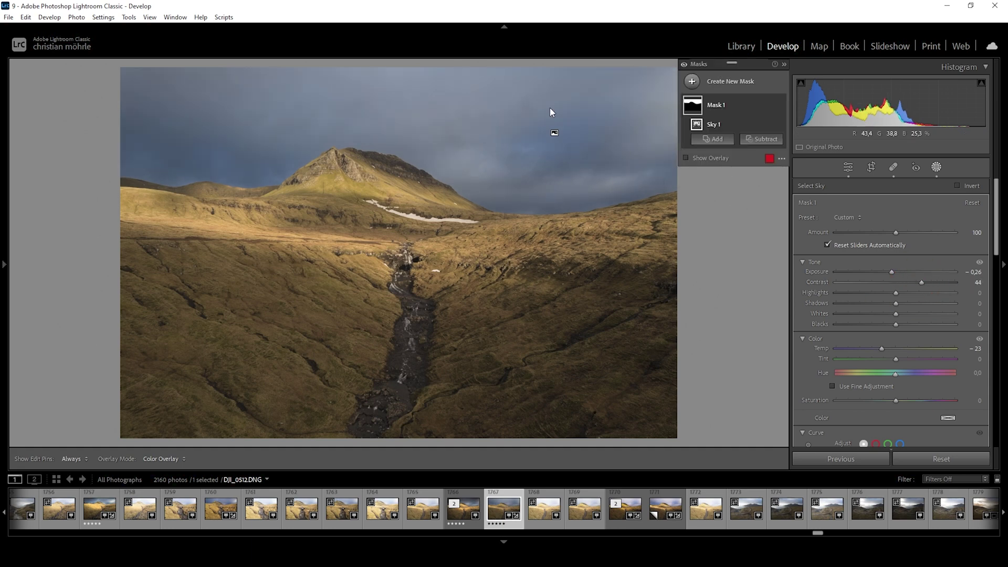
{"action": "scroll", "coordinate": [941, 360], "scroll_direction": "down", "scroll_amount": 4}
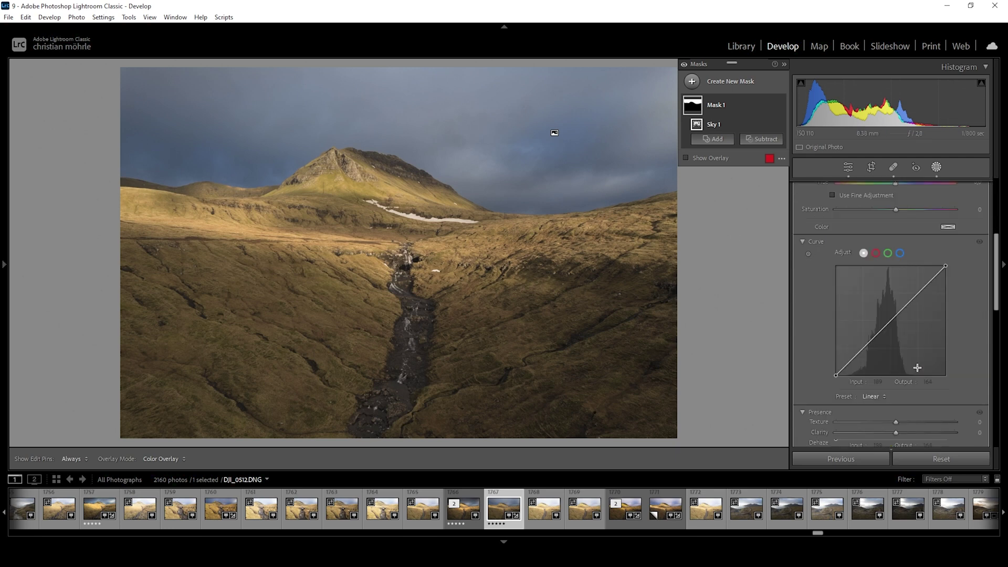
{"action": "scroll", "coordinate": [918, 368], "scroll_direction": "down", "scroll_amount": 2}
{"action": "left_click_drag", "start_coordinate": [897, 306], "coordinate": [917, 305]}
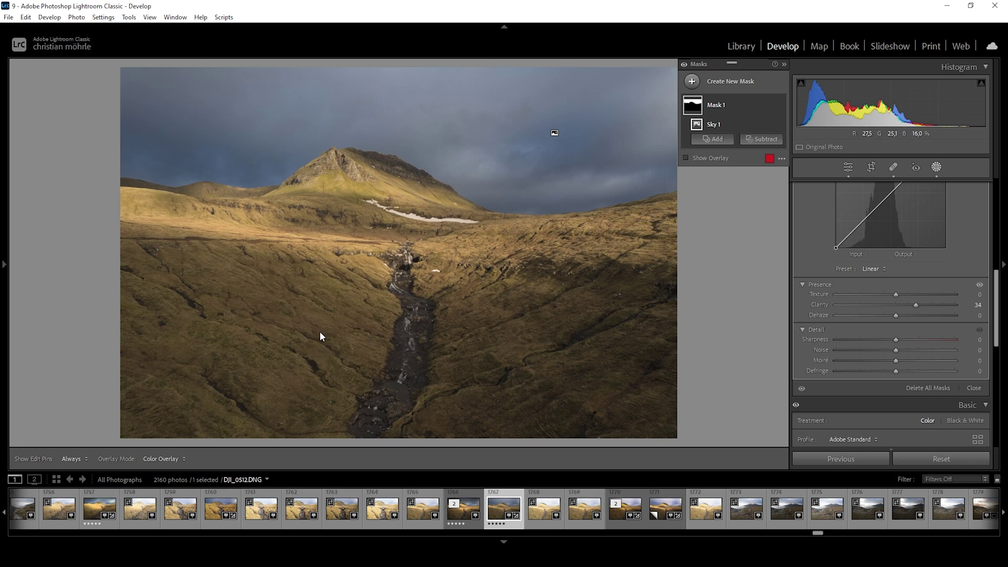
Step: Draw a linear gradient mask upward from the bottom of the valley
{"action": "left_click", "coordinate": [692, 81]}
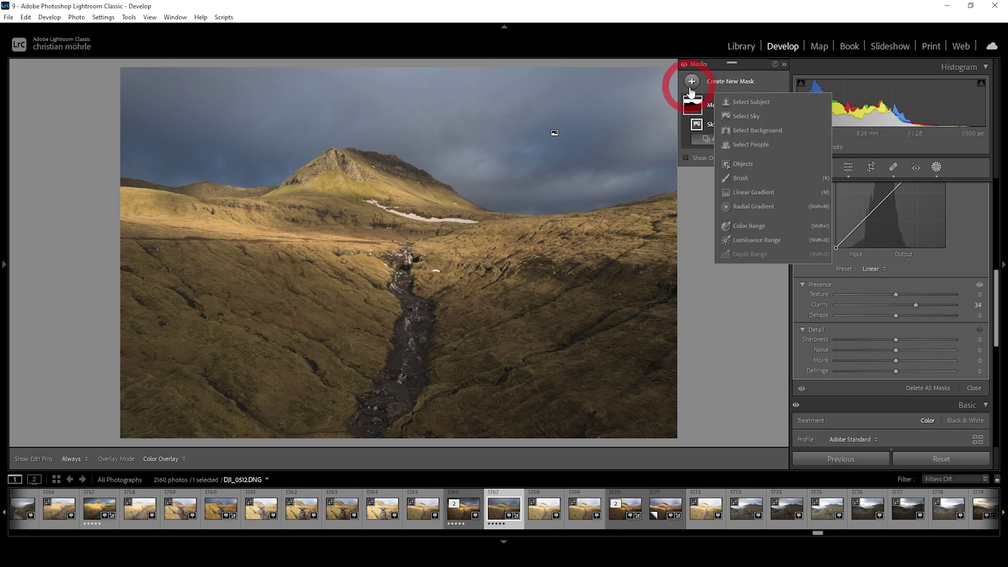
{"action": "left_click", "coordinate": [755, 194]}
{"action": "left_click_drag", "start_coordinate": [363, 343], "coordinate": [374, 209]}
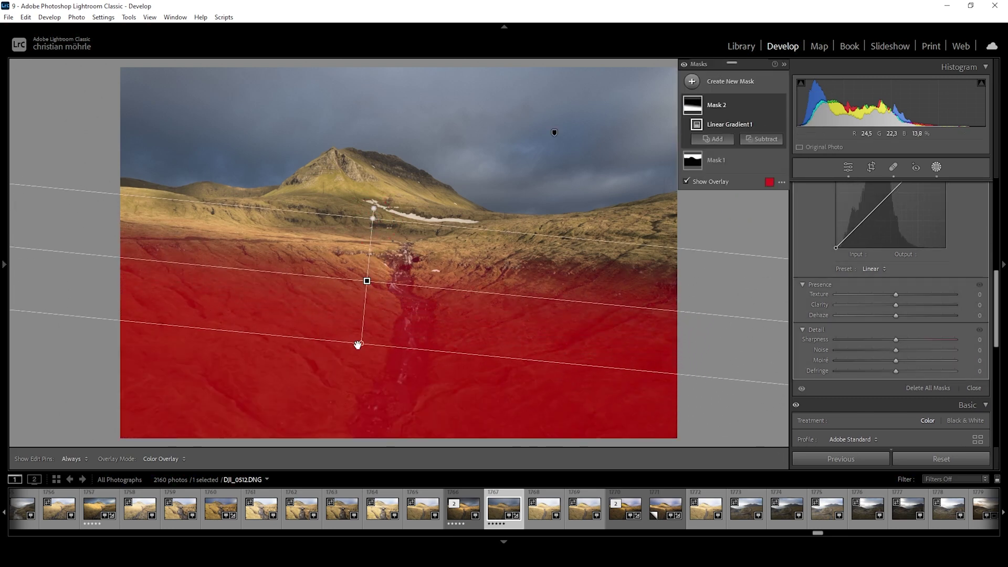
{"action": "left_click_drag", "start_coordinate": [358, 345], "coordinate": [359, 368]}
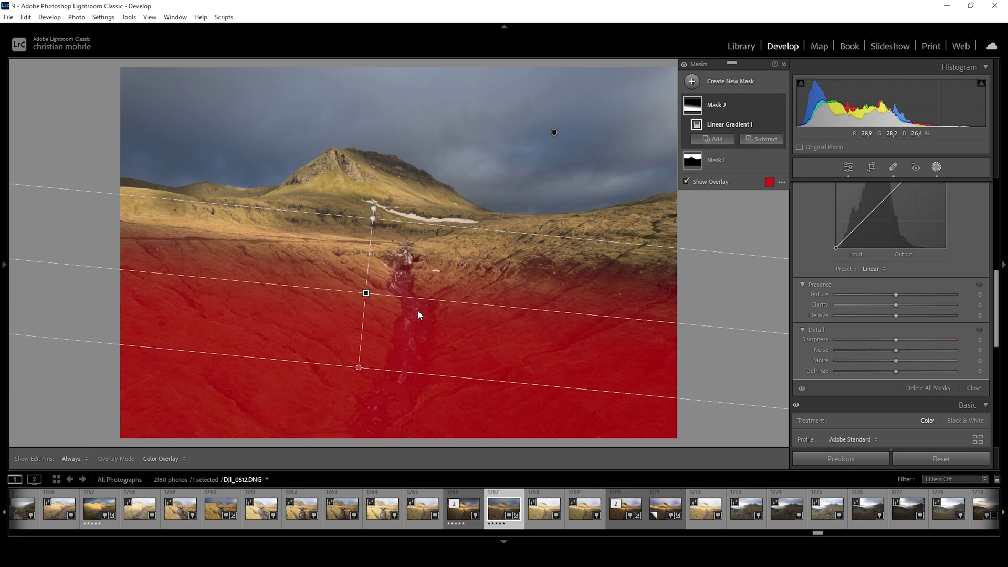
Step: Lower the gradient mask's Whites to -30
{"action": "scroll", "coordinate": [914, 299], "scroll_direction": "up", "scroll_amount": 5}
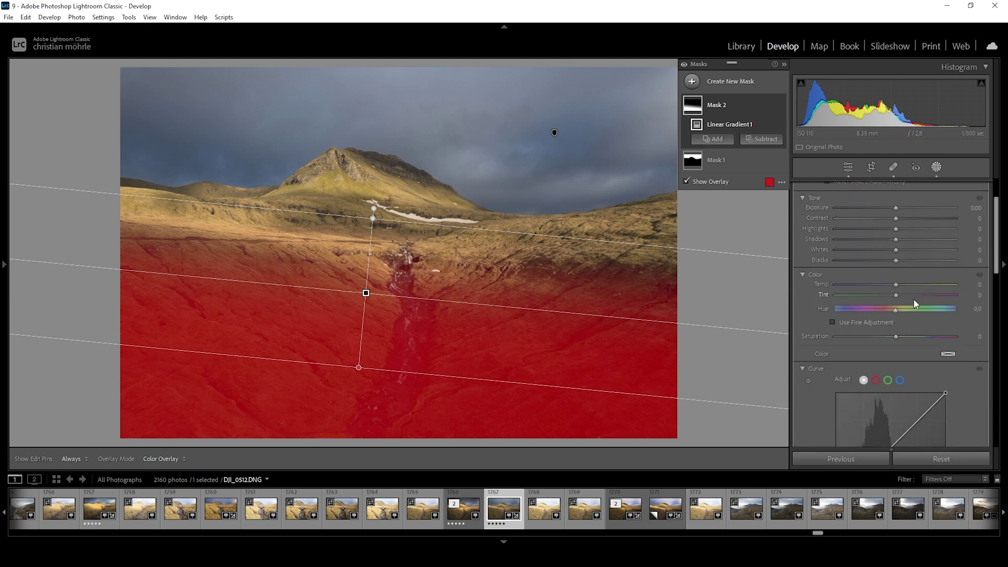
{"action": "scroll", "coordinate": [913, 299], "scroll_direction": "up", "scroll_amount": 2}
{"action": "left_click_drag", "start_coordinate": [897, 315], "coordinate": [882, 313]}
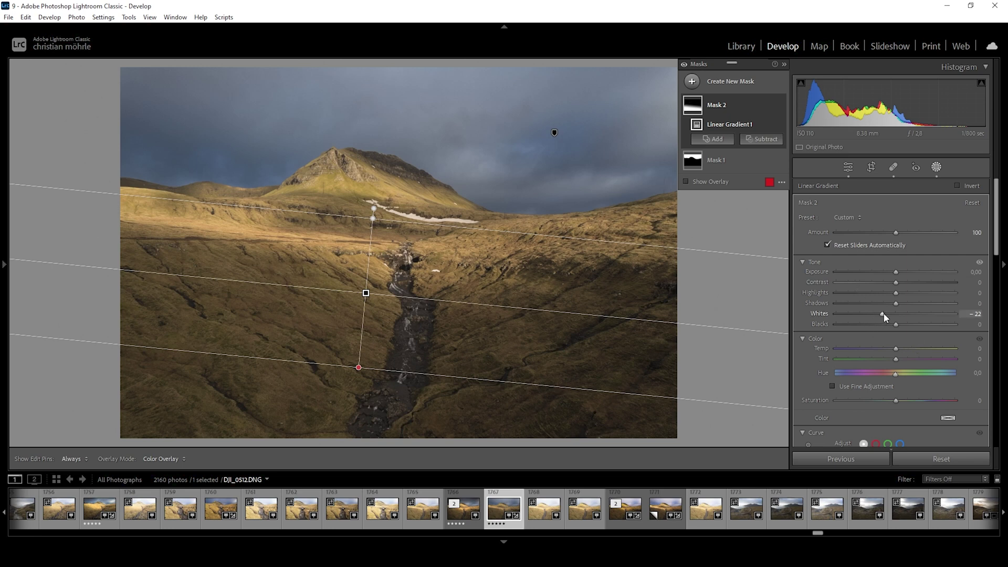
{"action": "left_click_drag", "start_coordinate": [882, 315], "coordinate": [880, 315]}
Step: Add a radial gradient mask and position the oval over the valley stream
{"action": "left_click", "coordinate": [693, 82]}
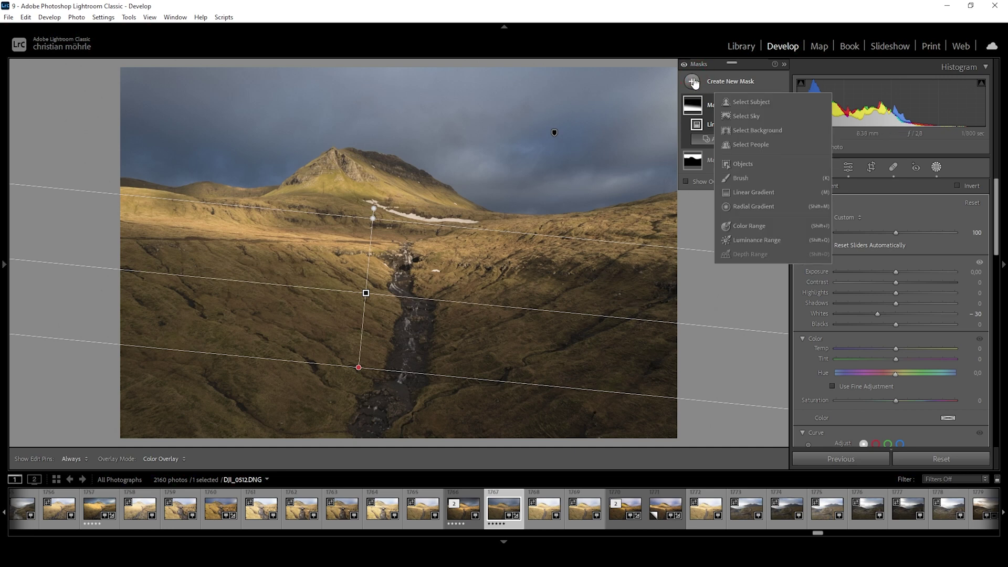
{"action": "left_click", "coordinate": [752, 206]}
{"action": "left_click_drag", "start_coordinate": [424, 307], "coordinate": [456, 386]}
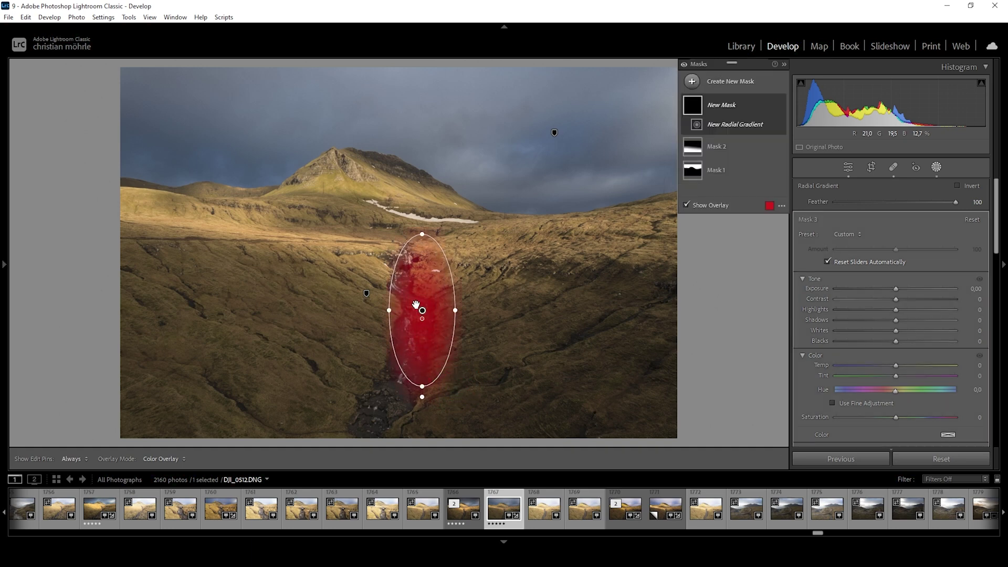
{"action": "left_click_drag", "start_coordinate": [422, 309], "coordinate": [408, 303]}
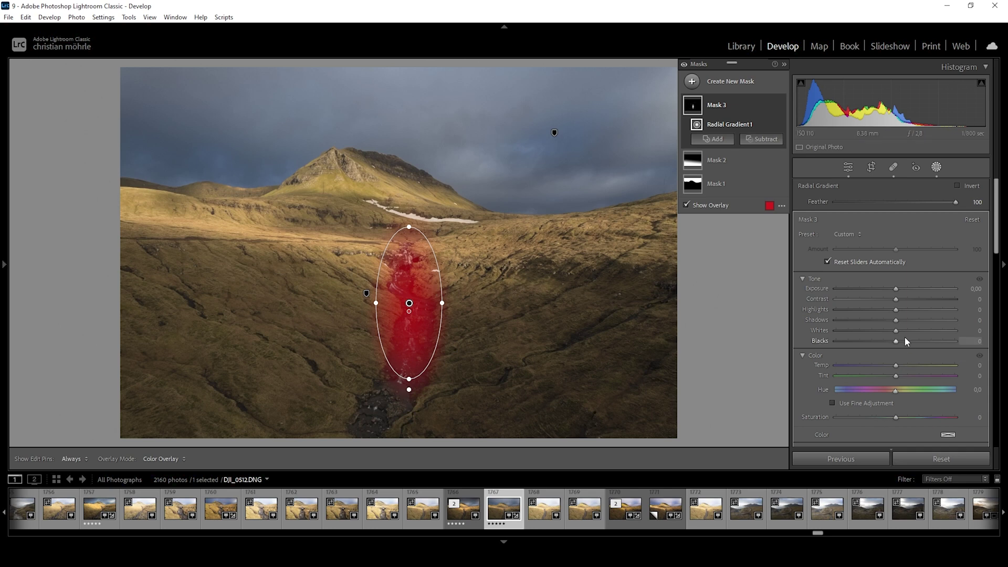
Step: Raise the radial mask's Whites to +23 and Clarity to 57
{"action": "left_click_drag", "start_coordinate": [896, 330], "coordinate": [910, 333]}
{"action": "scroll", "coordinate": [898, 388], "scroll_direction": "down", "scroll_amount": 5}
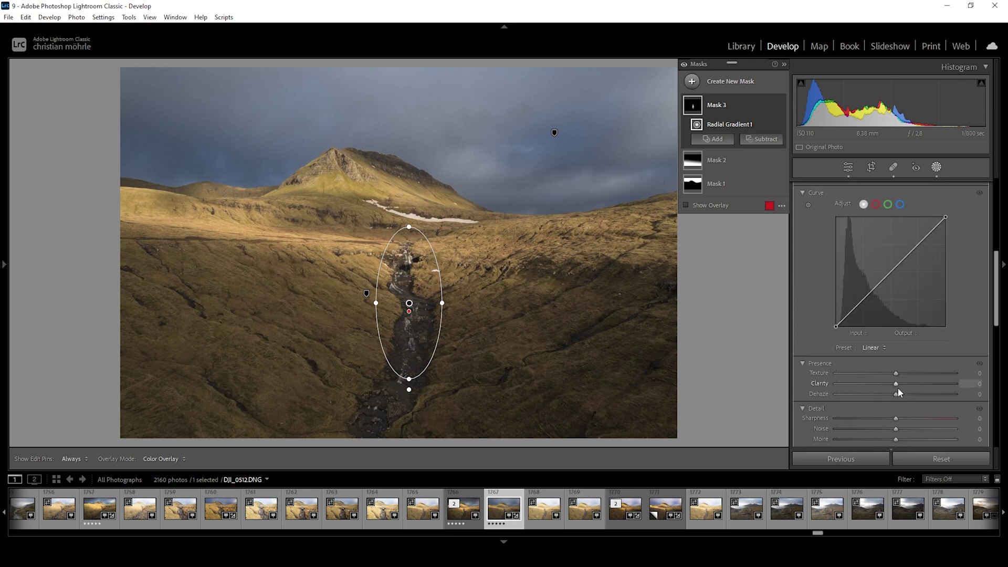
{"action": "left_click_drag", "start_coordinate": [896, 381], "coordinate": [929, 383]}
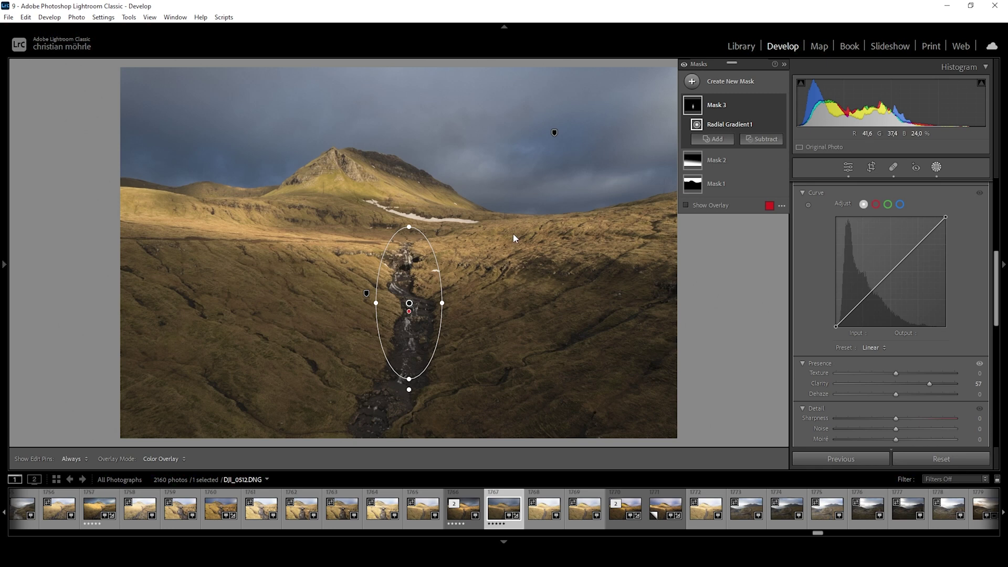
{"action": "left_click", "coordinate": [692, 81]}
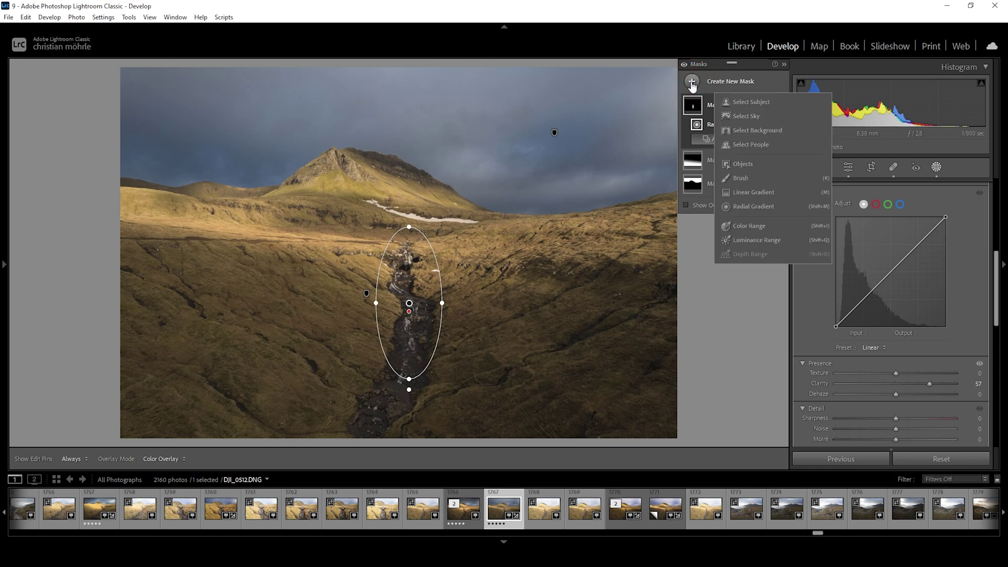
Step: Create a colour range mask sampled from the sunlit slope, with Refine set to 56
{"action": "left_click", "coordinate": [758, 228]}
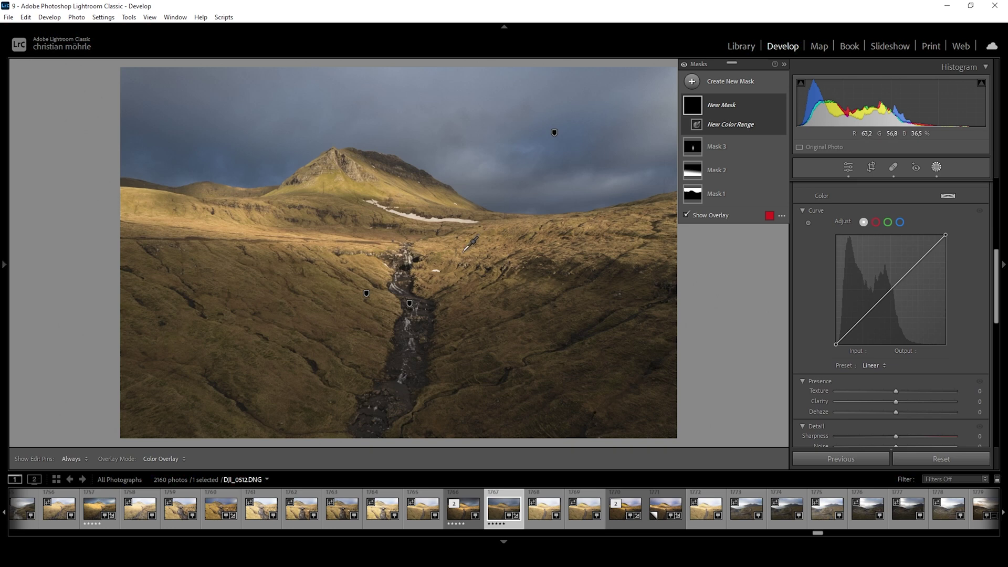
{"action": "left_click", "coordinate": [464, 251]}
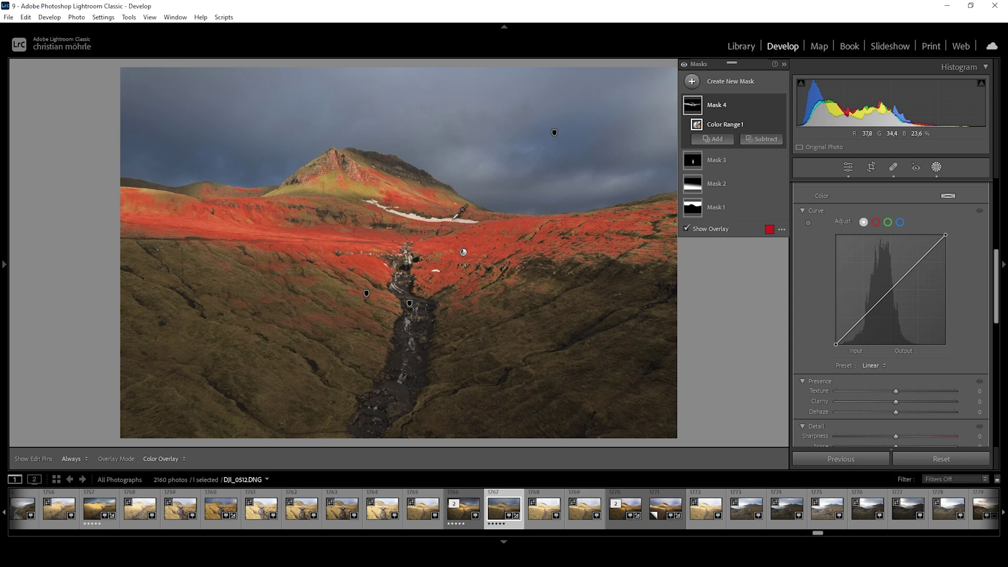
{"action": "scroll", "coordinate": [935, 270], "scroll_direction": "up", "scroll_amount": 5}
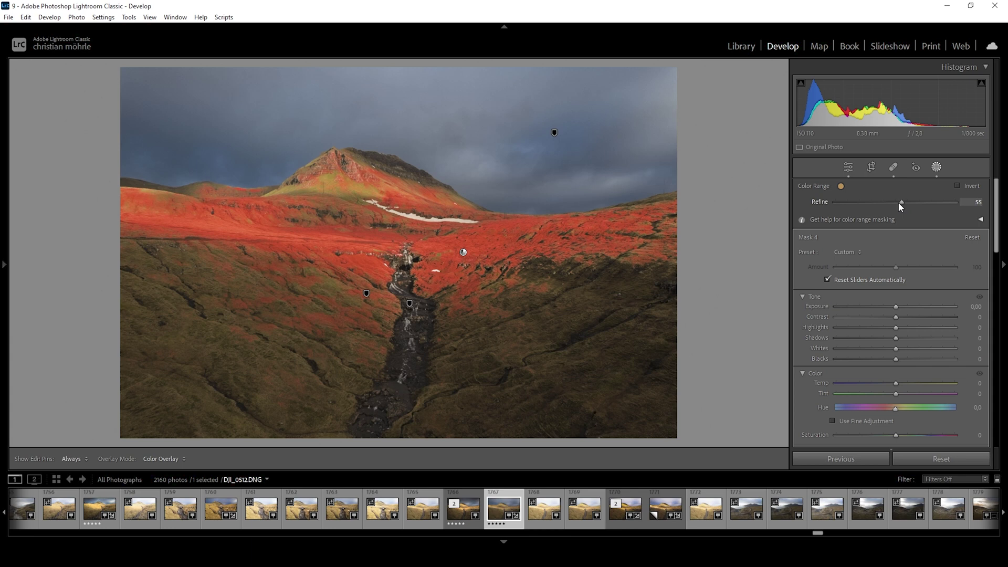
{"action": "left_click_drag", "start_coordinate": [902, 202], "coordinate": [900, 202]}
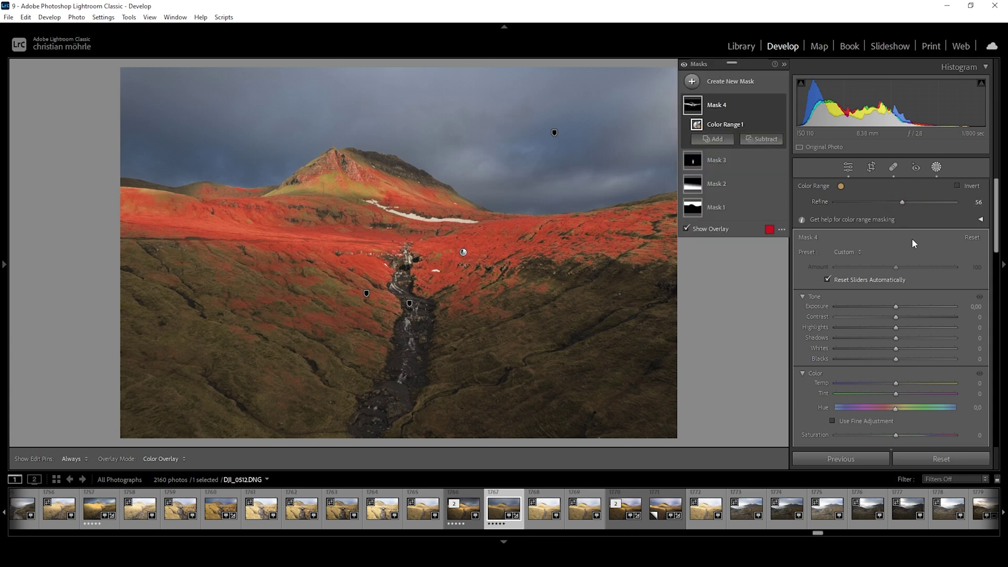
Step: Add a brush stroke over the peak's left ridge, subtract the sky, and hide the overlay
{"action": "left_click", "coordinate": [716, 140]}
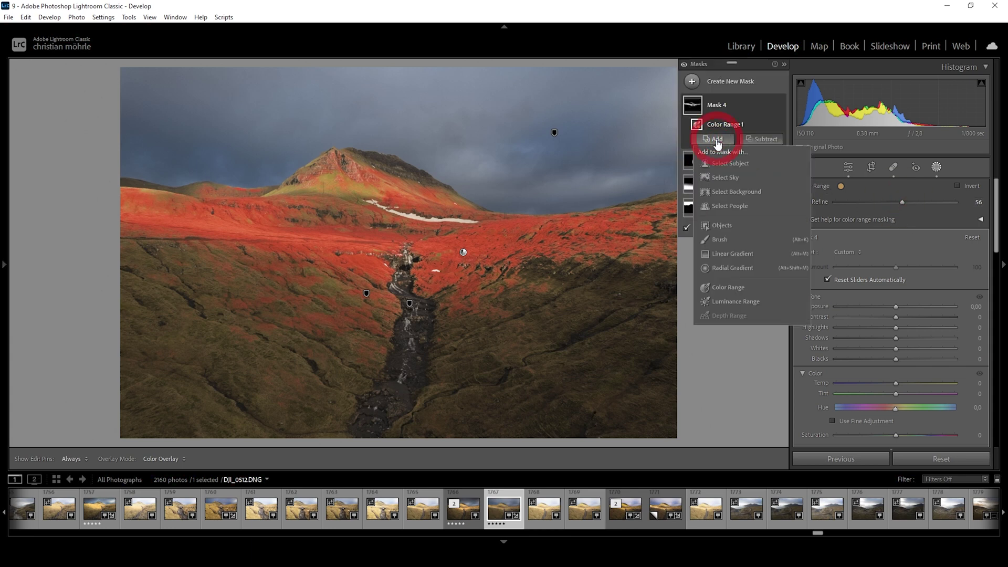
{"action": "left_click", "coordinate": [719, 240]}
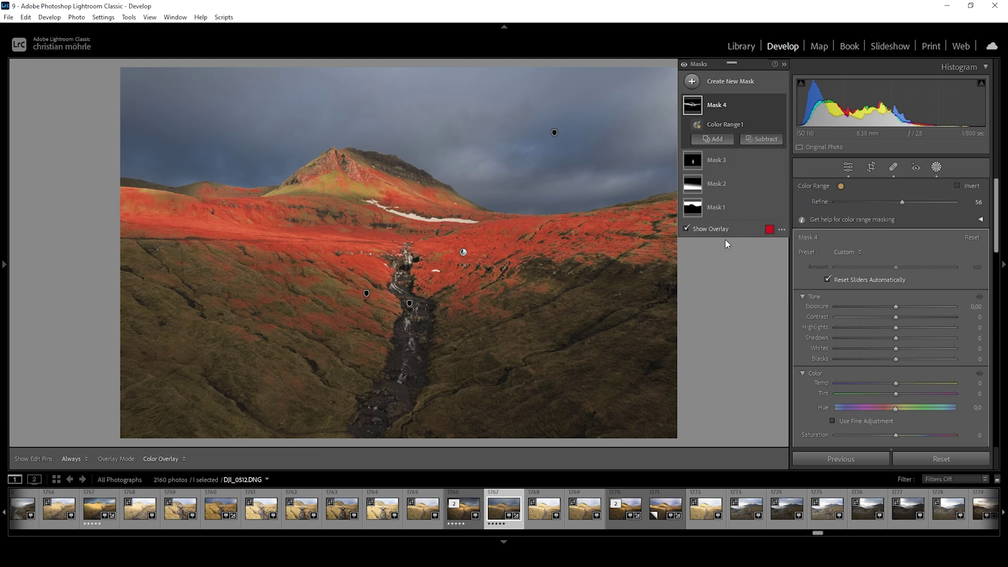
{"action": "mouse_move", "coordinate": [350, 164]}
{"action": "left_mouse_down"}
{"action": "mouse_move", "coordinate": [300, 184]}
{"action": "mouse_move", "coordinate": [347, 200]}
{"action": "mouse_move", "coordinate": [357, 185]}
{"action": "mouse_move", "coordinate": [386, 198]}
{"action": "mouse_move", "coordinate": [264, 196]}
{"action": "mouse_move", "coordinate": [366, 161]}
{"action": "mouse_move", "coordinate": [362, 187]}
{"action": "mouse_move", "coordinate": [402, 177]}
{"action": "mouse_move", "coordinate": [321, 194]}
{"action": "mouse_move", "coordinate": [118, 200]}
{"action": "mouse_move", "coordinate": [309, 217]}
{"action": "mouse_move", "coordinate": [355, 200]}
{"action": "mouse_move", "coordinate": [470, 208]}
{"action": "left_mouse_up"}
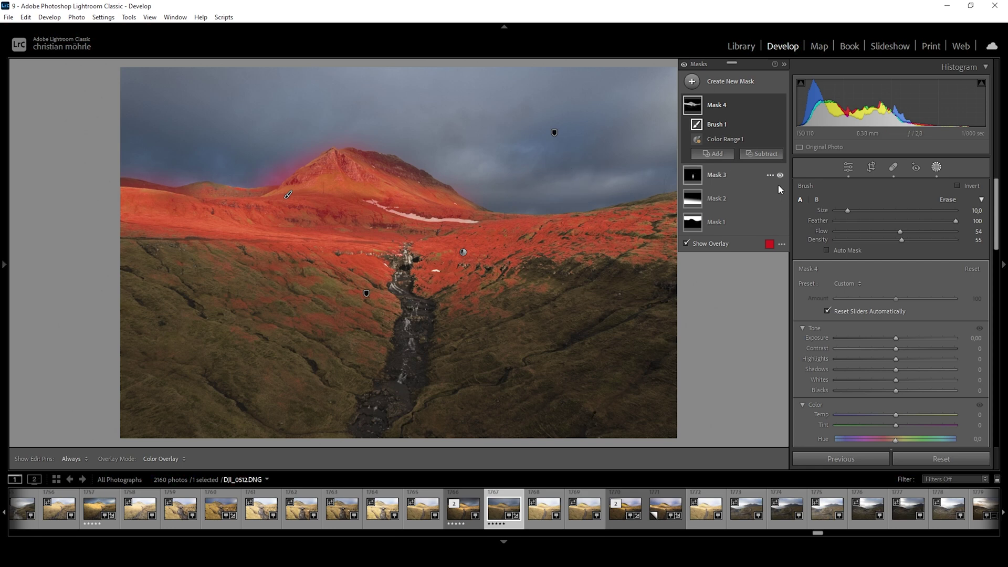
{"action": "left_click", "coordinate": [764, 154]}
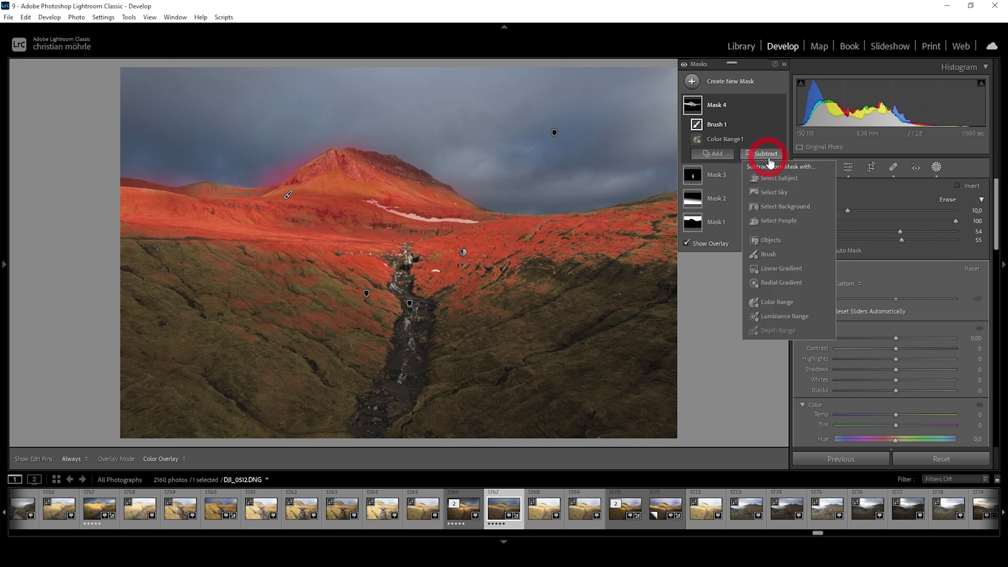
{"action": "left_click", "coordinate": [773, 193]}
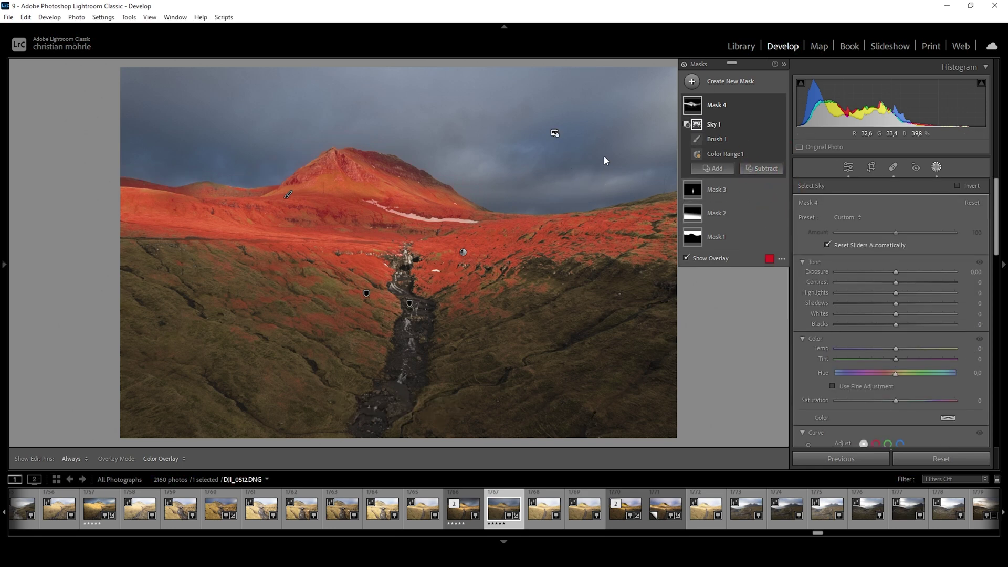
{"action": "left_click", "coordinate": [686, 259]}
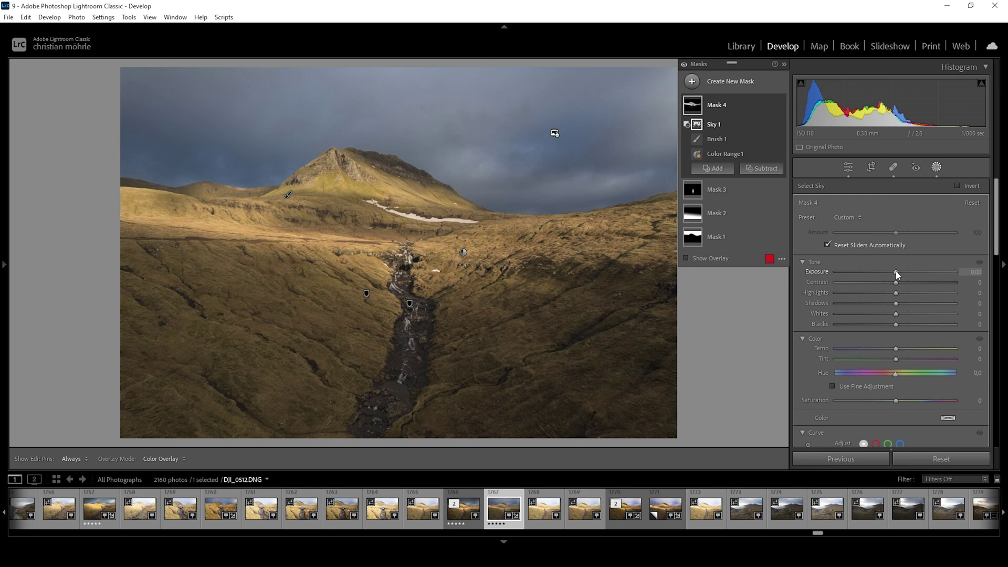
Step: Give the slope mask exposure +0.51, saturation 27 and temperature 7
{"action": "left_click_drag", "start_coordinate": [897, 274], "coordinate": [905, 275]}
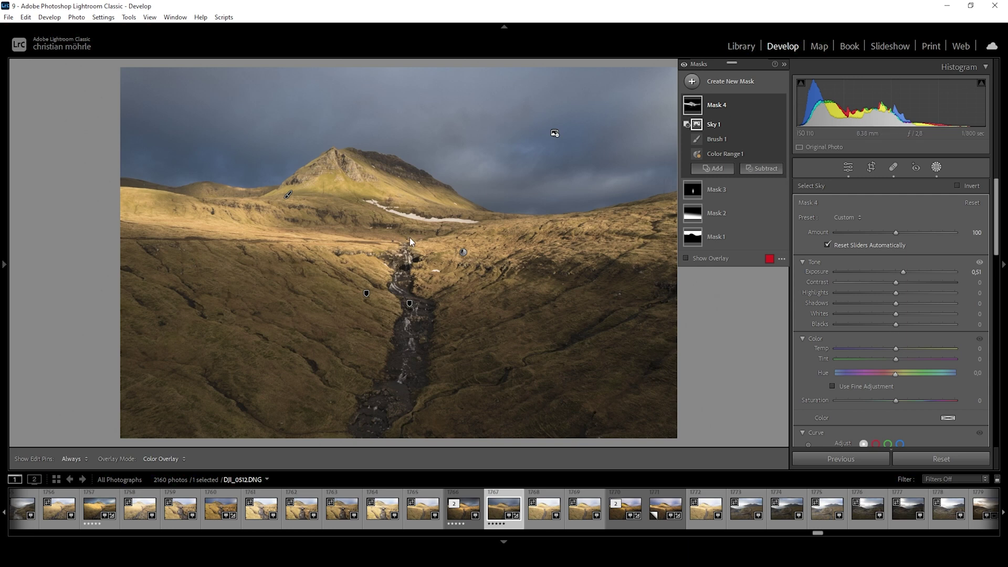
{"action": "left_click_drag", "start_coordinate": [897, 401], "coordinate": [913, 401]}
{"action": "left_click_drag", "start_coordinate": [897, 352], "coordinate": [896, 351]}
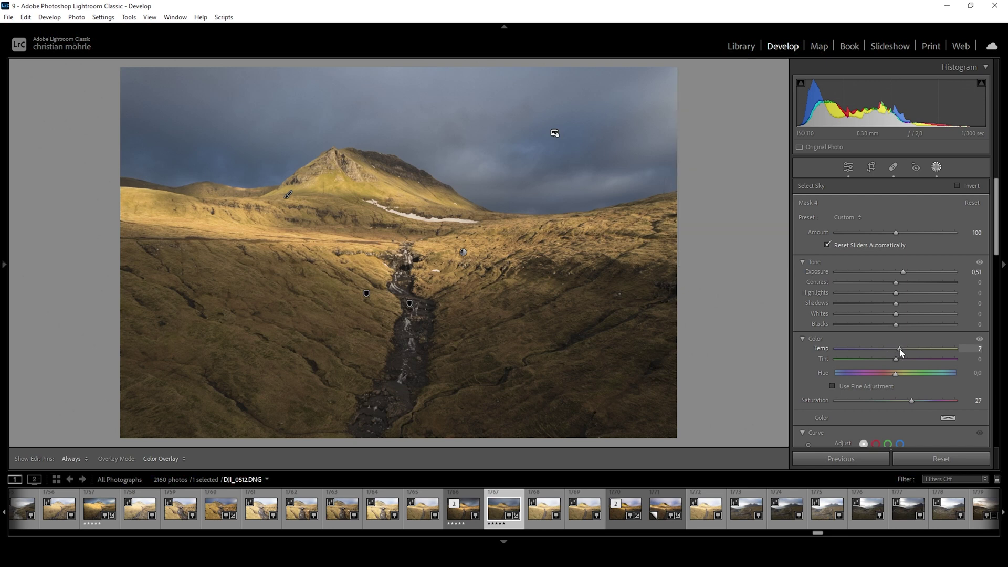
{"action": "left_click_drag", "start_coordinate": [900, 348], "coordinate": [899, 348]}
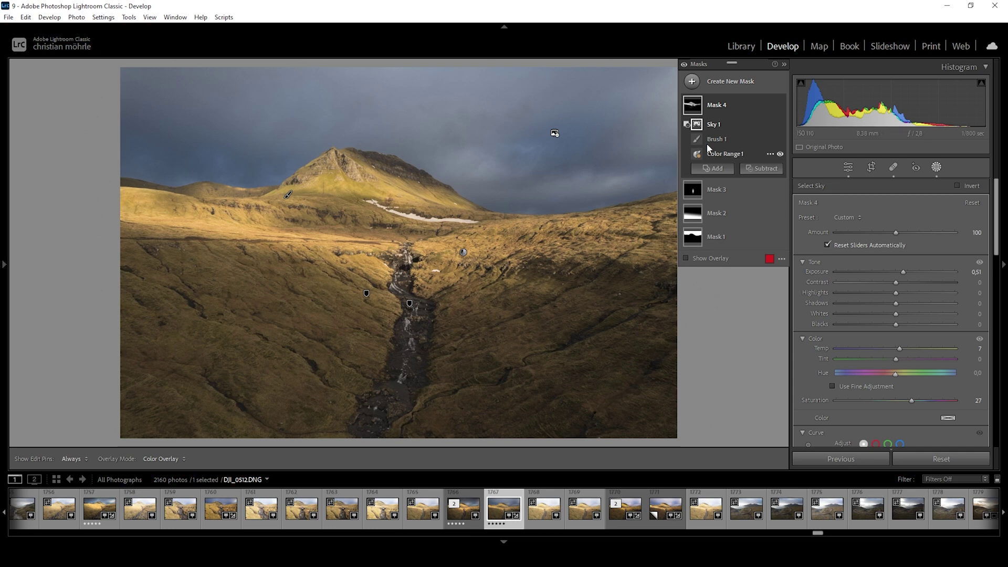
{"action": "left_click", "coordinate": [692, 81]}
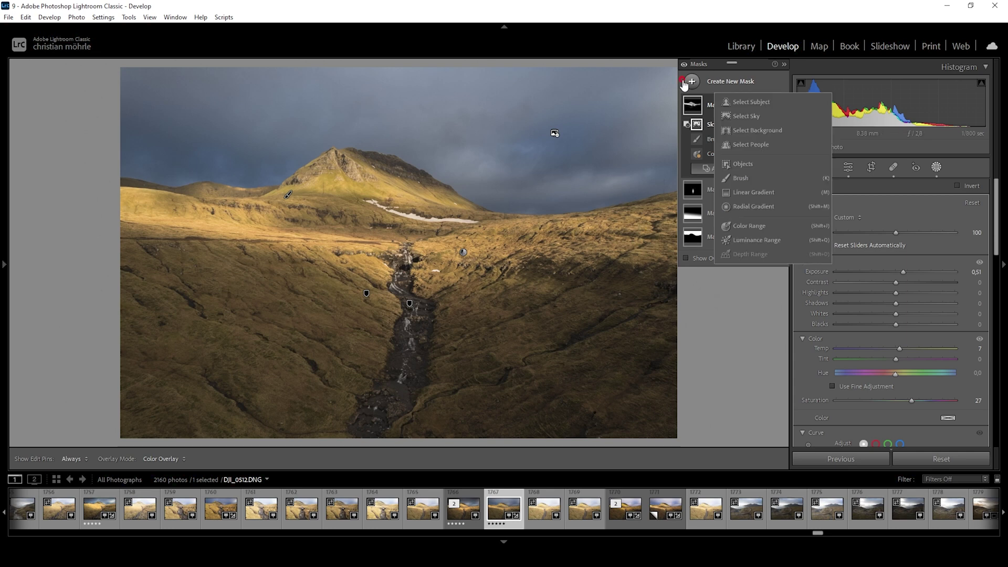
Step: Draw a linear gradient down over the top of the sky with exposure -1.00
{"action": "left_click", "coordinate": [751, 194]}
{"action": "left_click_drag", "start_coordinate": [304, 86], "coordinate": [316, 186]}
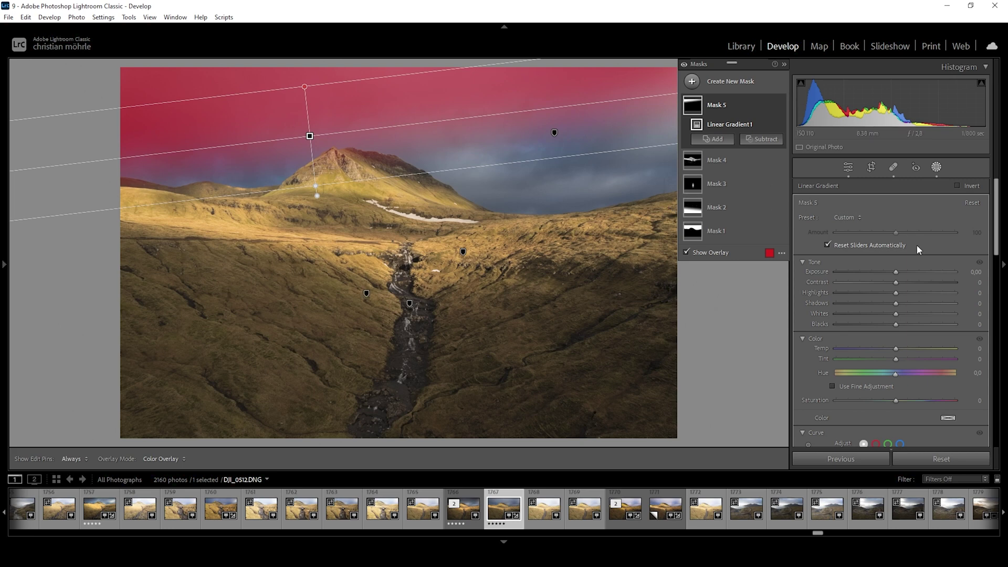
{"action": "left_click_drag", "start_coordinate": [895, 272], "coordinate": [888, 274]}
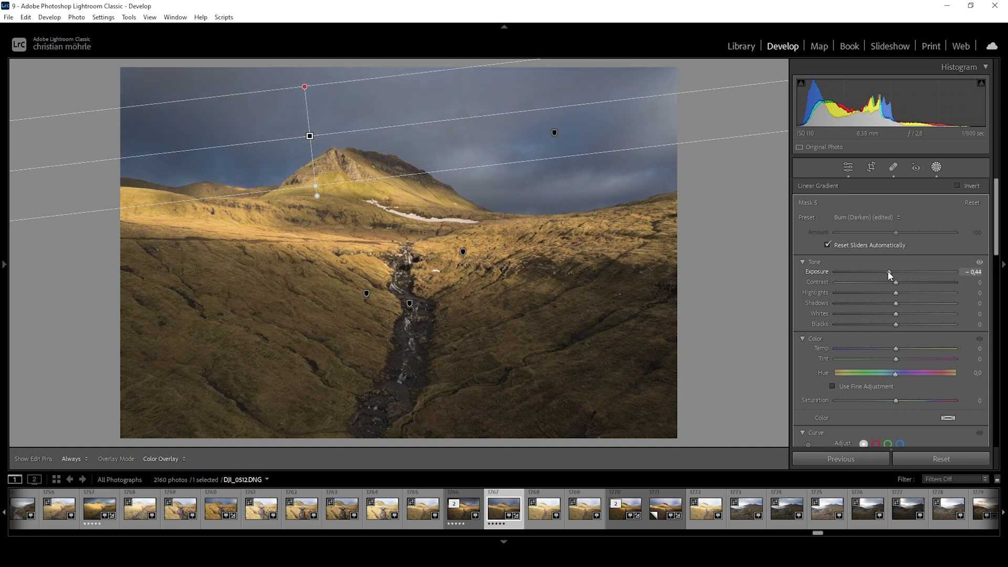
{"action": "left_click_drag", "start_coordinate": [887, 274], "coordinate": [881, 271]}
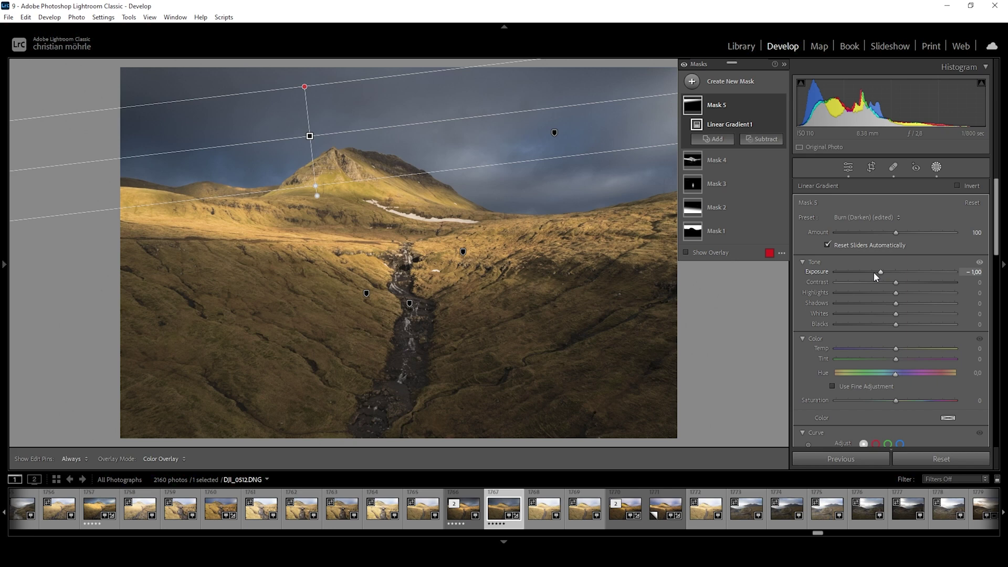
{"action": "left_click", "coordinate": [693, 83]}
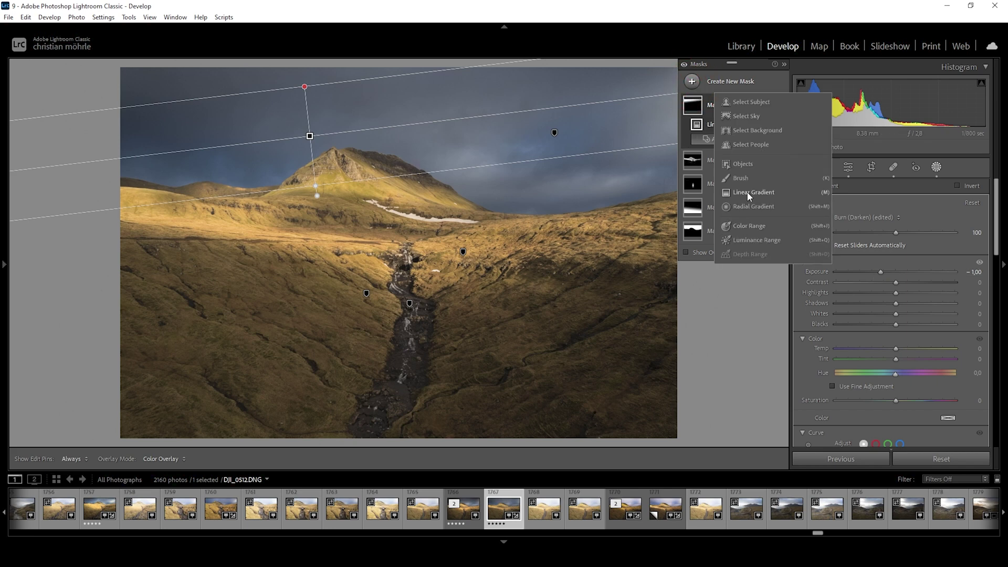
Step: Add a linear gradient mask from the photo's top edge at −0.97 exposure
{"action": "left_click", "coordinate": [749, 194]}
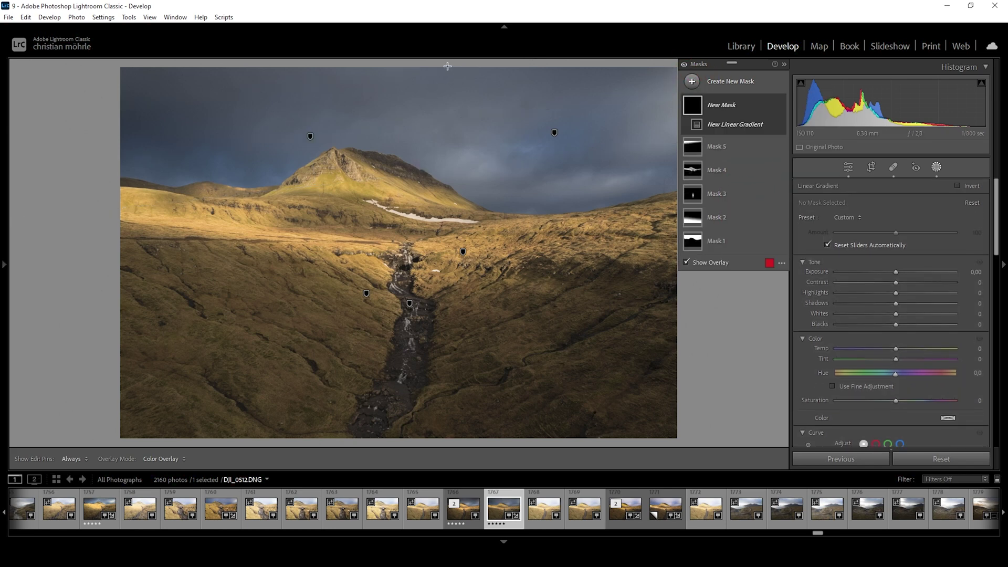
{"action": "mouse_move", "coordinate": [448, 66]}
{"action": "left_mouse_down"}
{"action": "mouse_move", "coordinate": [447, 141]}
{"action": "mouse_move", "coordinate": [447, 55]}
{"action": "left_mouse_up"}
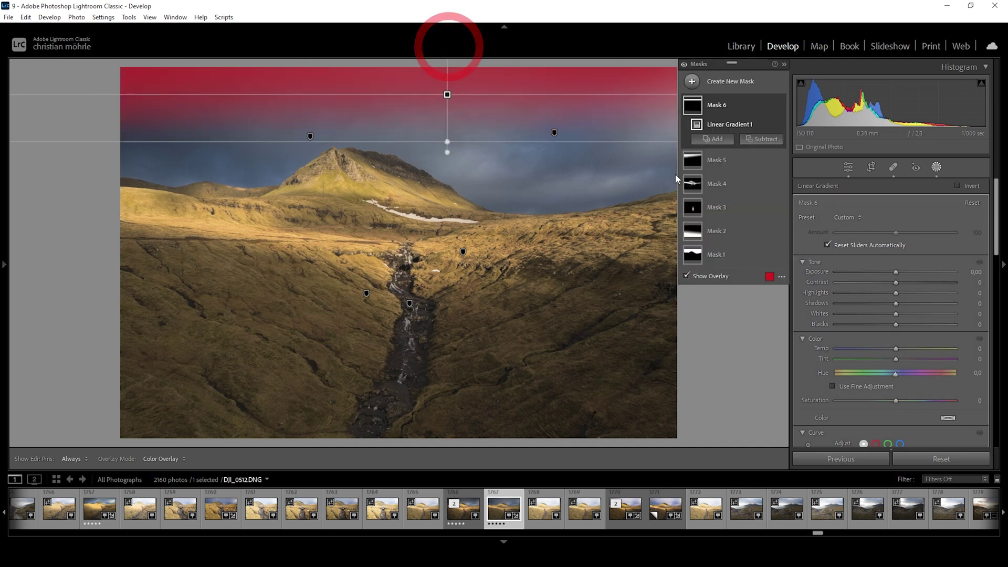
{"action": "left_click_drag", "start_coordinate": [896, 272], "coordinate": [882, 272]}
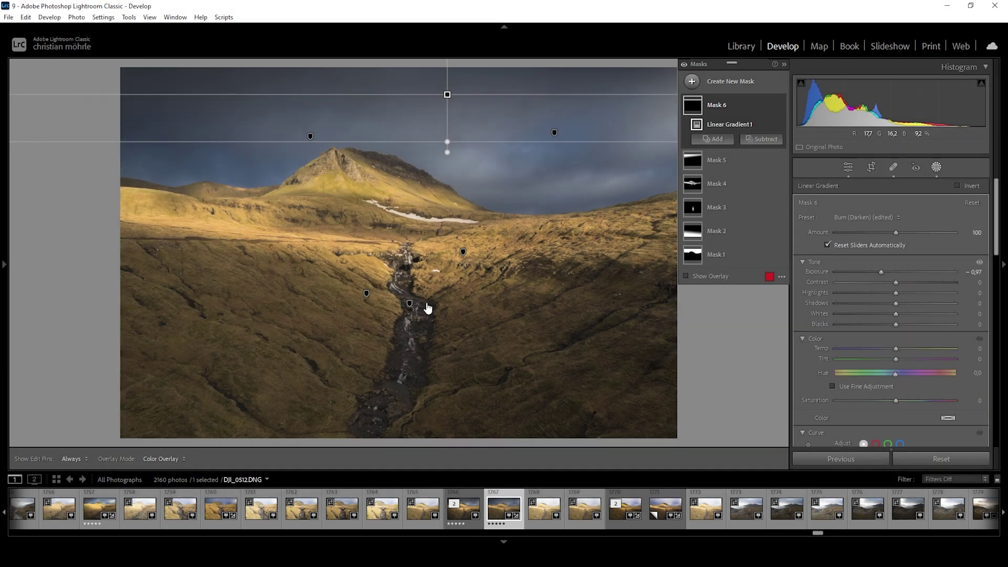
Step: Draw a linear gradient over the lower-left foreground, subtracting a second gradient to spare the upper hills
{"action": "left_click", "coordinate": [702, 89]}
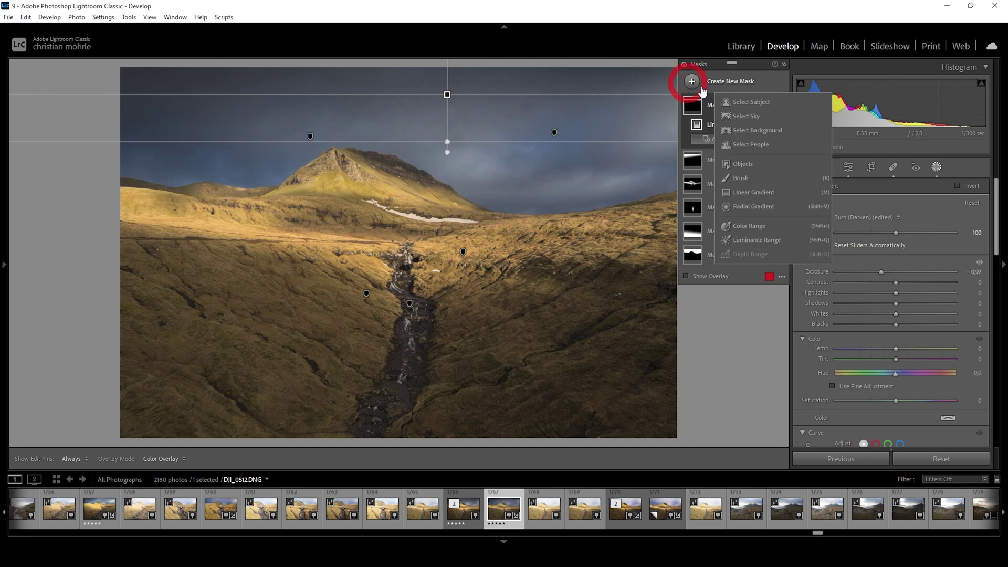
{"action": "left_click", "coordinate": [754, 196]}
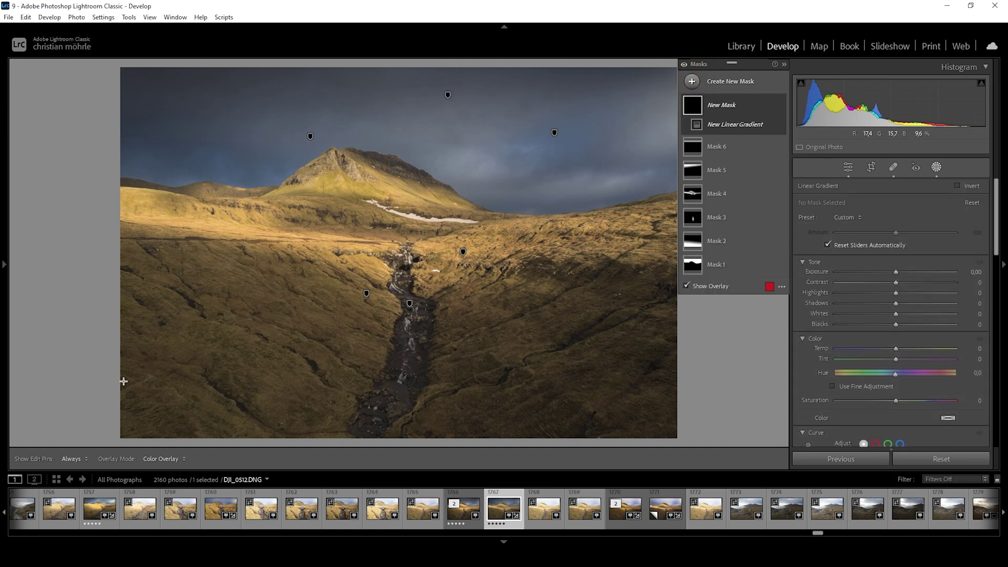
{"action": "left_click_drag", "start_coordinate": [126, 381], "coordinate": [322, 274]}
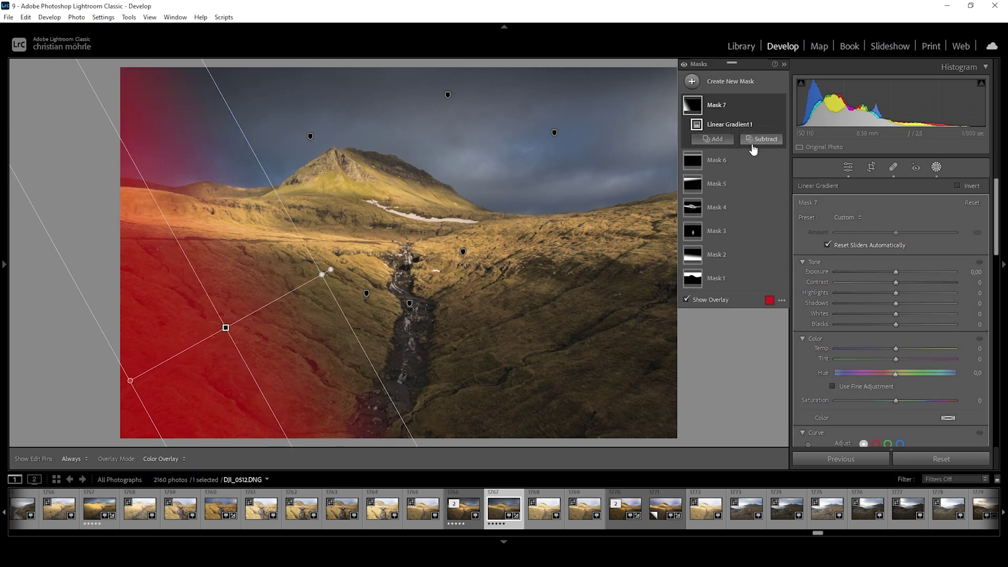
{"action": "left_click", "coordinate": [757, 140]}
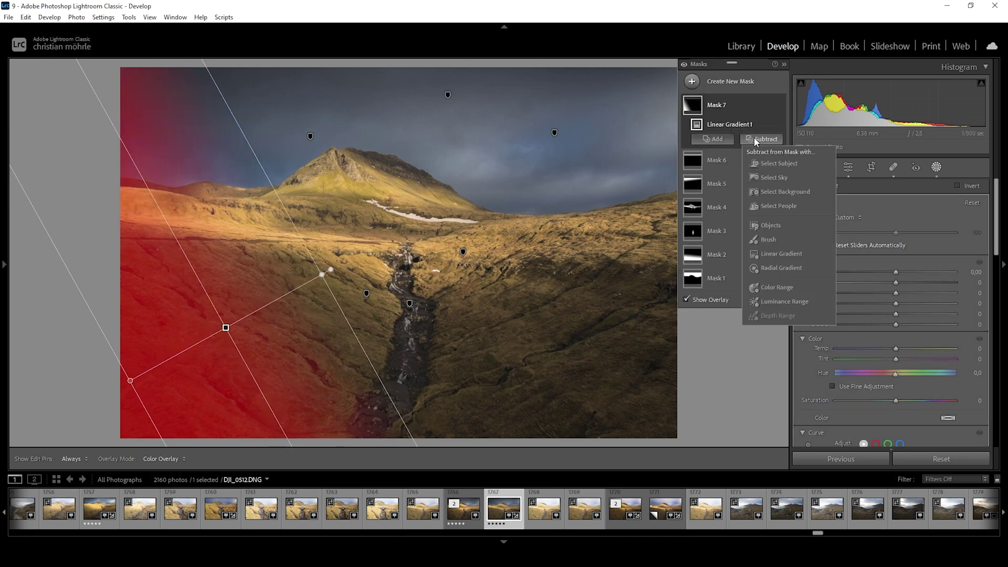
{"action": "left_click", "coordinate": [777, 254]}
{"action": "left_click_drag", "start_coordinate": [106, 161], "coordinate": [99, 241]}
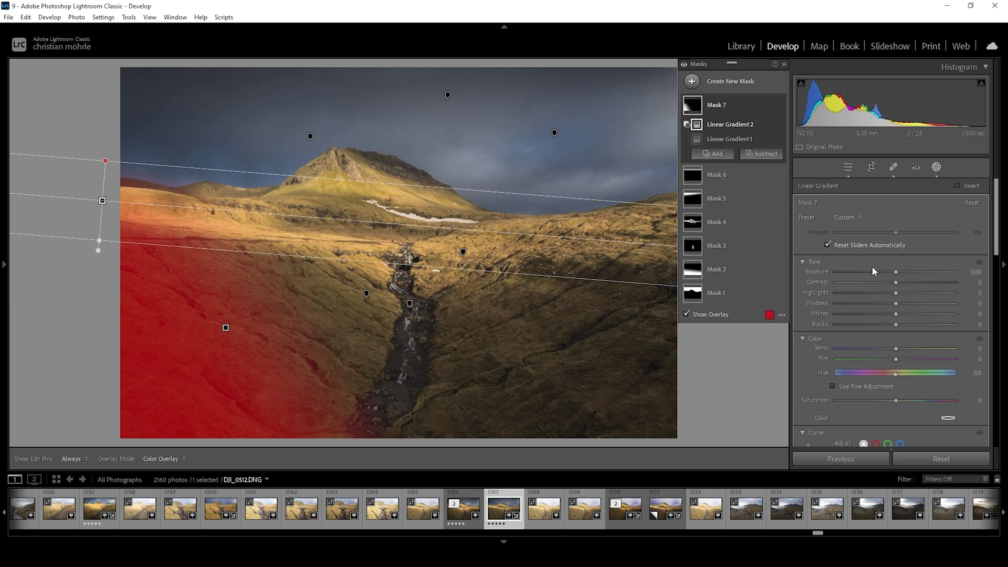
Step: Set the foreground mask's exposure to −0.83
{"action": "left_click_drag", "start_coordinate": [896, 272], "coordinate": [884, 270]}
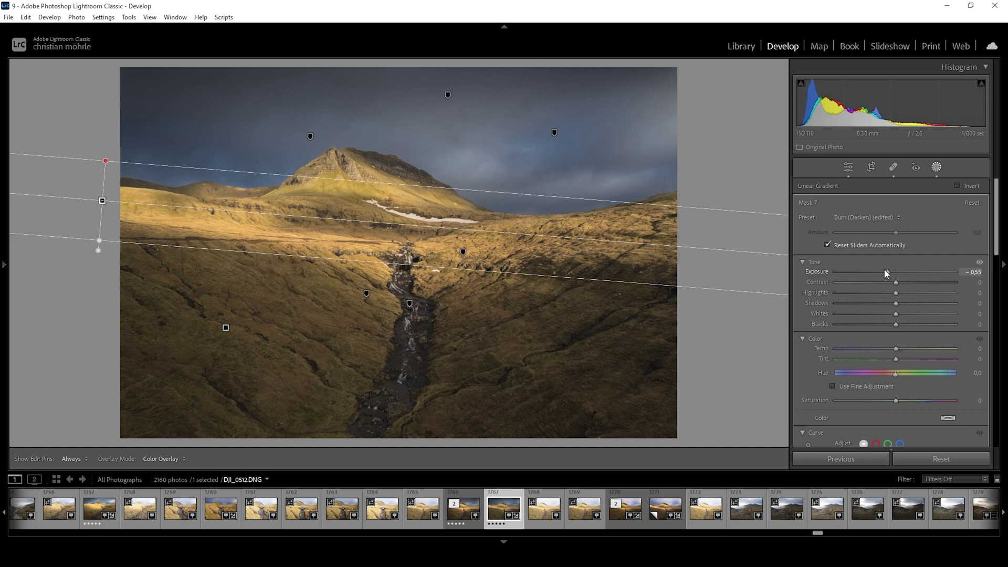
{"action": "left_click_drag", "start_coordinate": [887, 272], "coordinate": [878, 270]}
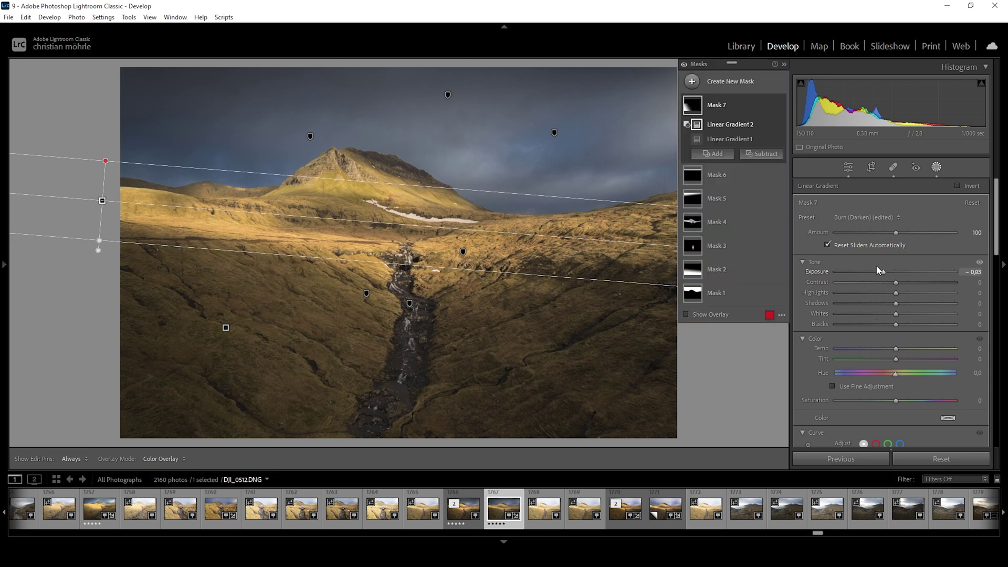
{"action": "left_click", "coordinate": [937, 168]}
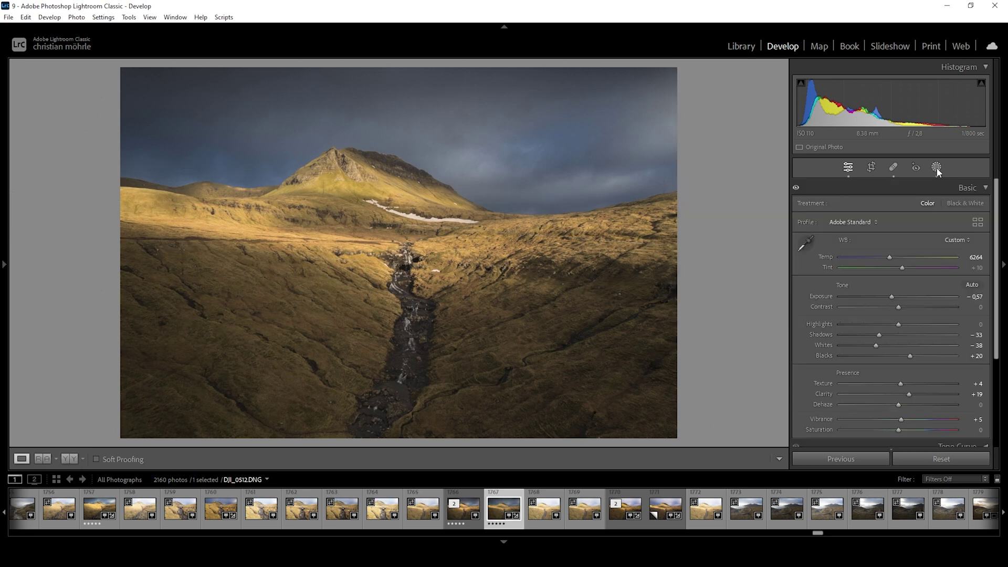
{"action": "left_click", "coordinate": [937, 168]}
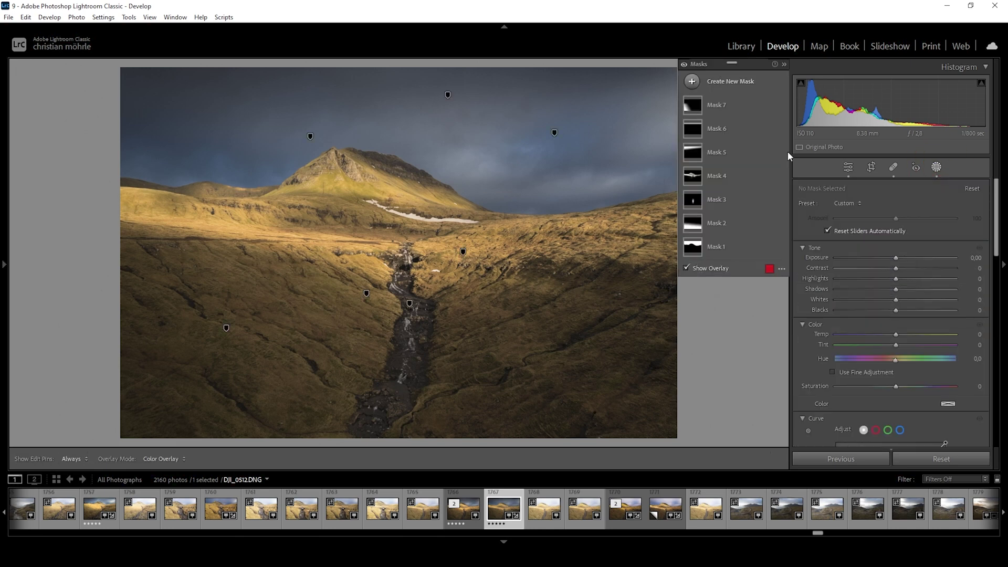
{"action": "left_click", "coordinate": [684, 64]}
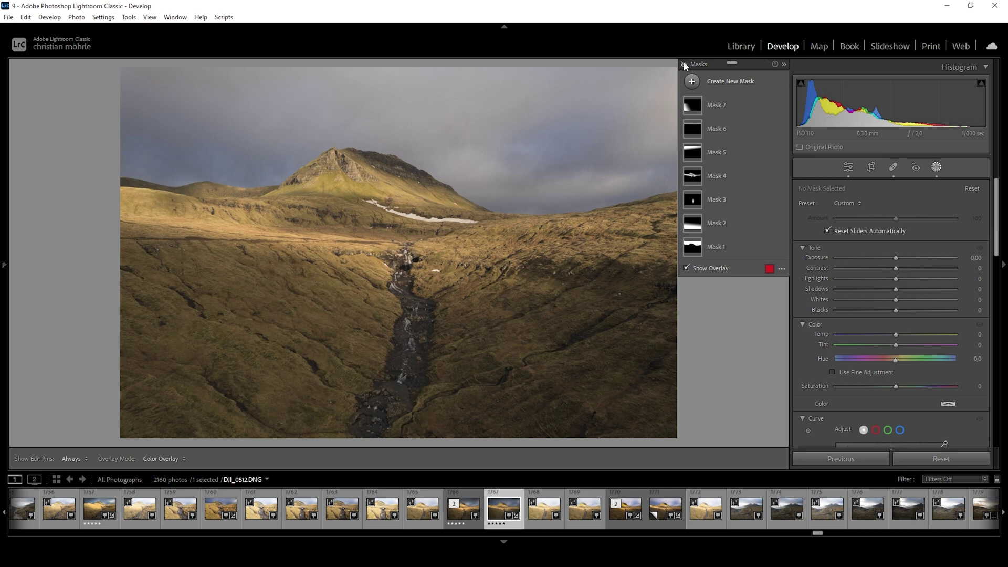
{"action": "left_click", "coordinate": [684, 65]}
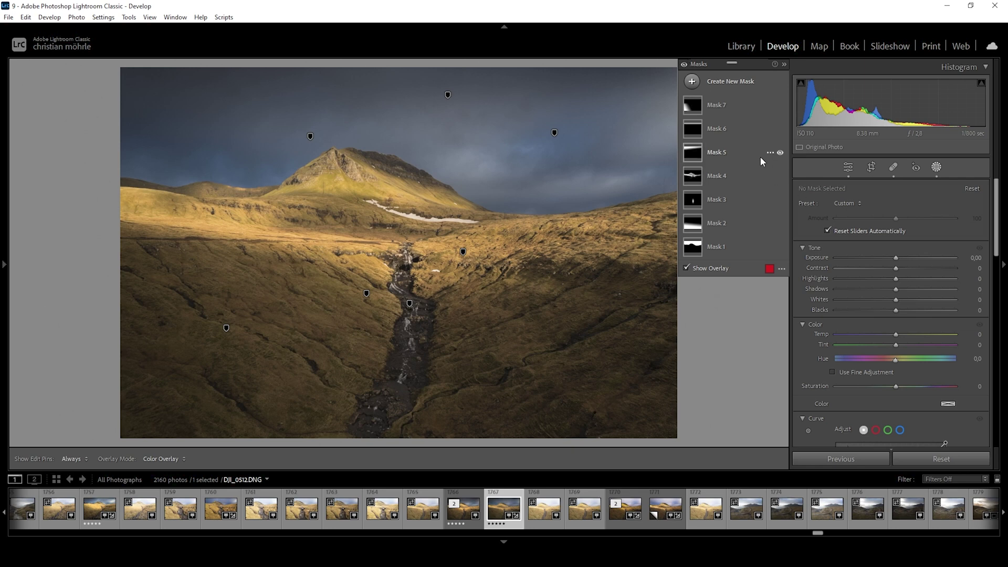
{"action": "left_click", "coordinate": [684, 64]}
{"action": "left_click", "coordinate": [684, 65]}
{"action": "left_click", "coordinate": [930, 168]}
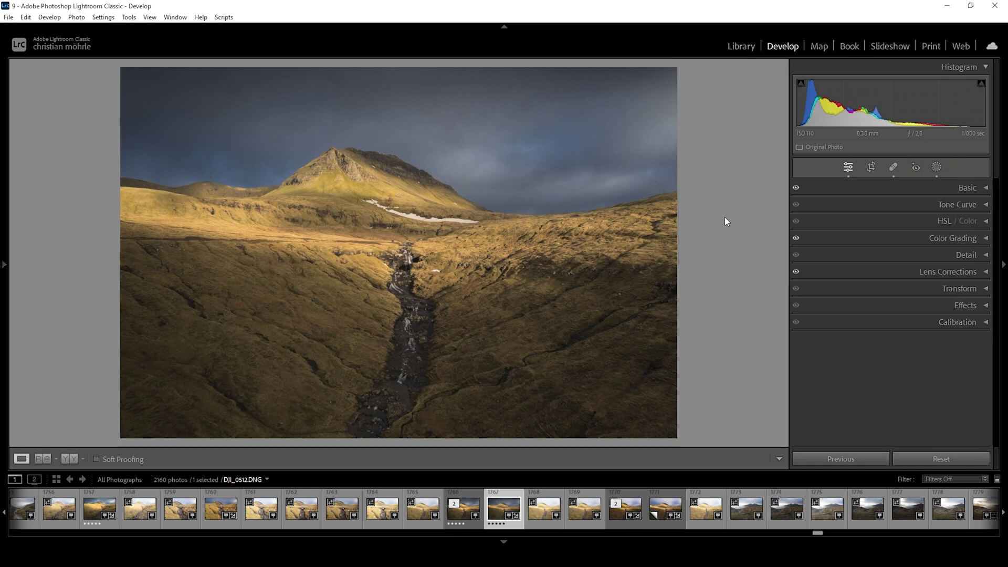
Step: In HSL/Color, shift the Yellow hue to −5, toward orange
{"action": "left_click", "coordinate": [986, 222]}
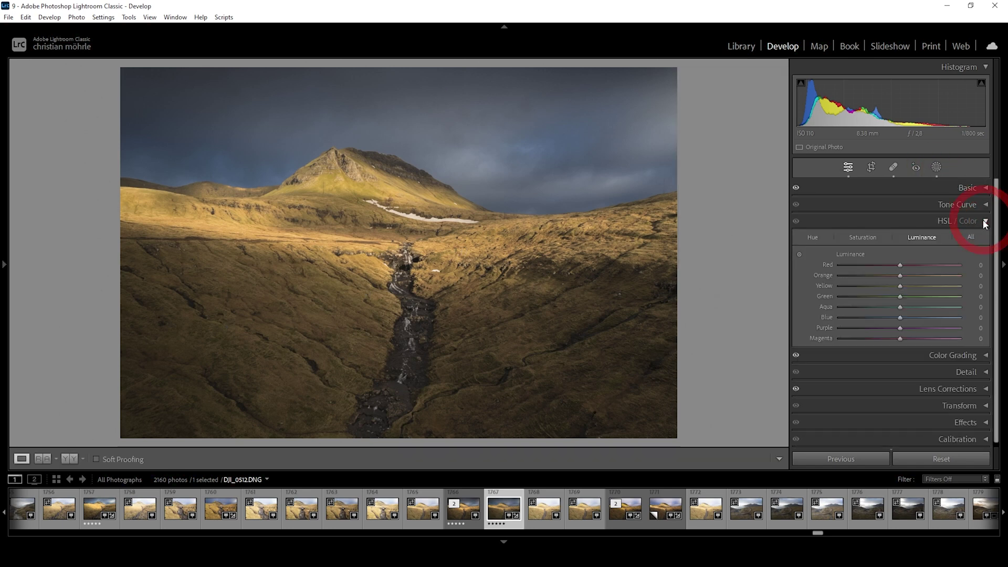
{"action": "left_click", "coordinate": [808, 237]}
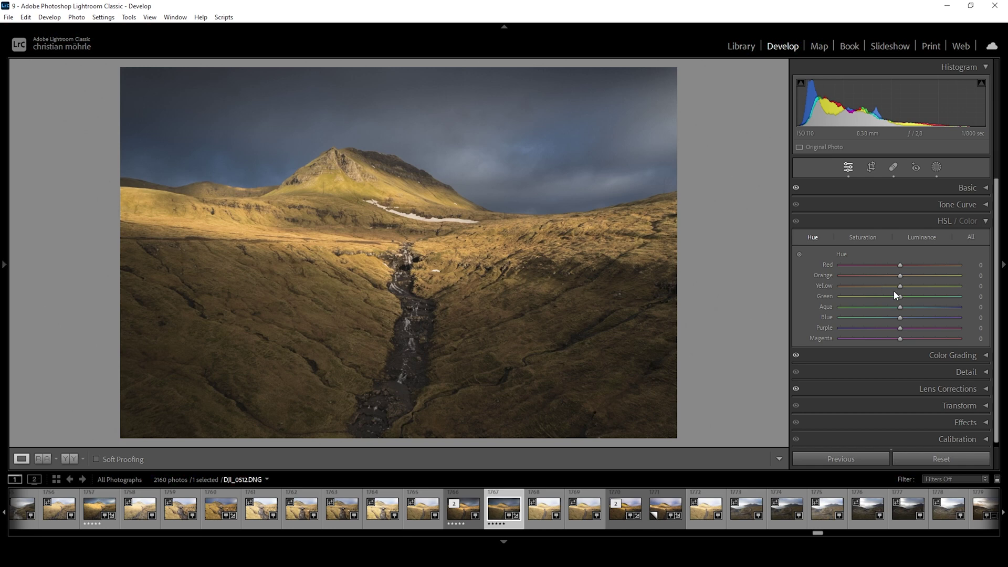
{"action": "left_click_drag", "start_coordinate": [900, 289], "coordinate": [896, 287]}
Step: Lower HSL saturation to Yellow −6, Aqua −11 and Blue −26
{"action": "left_click", "coordinate": [868, 236]}
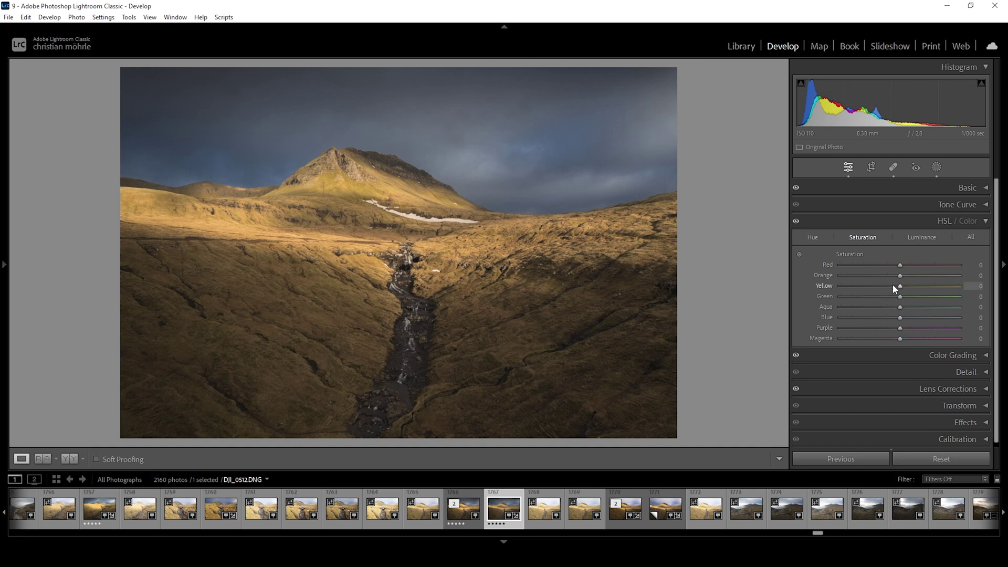
{"action": "left_click_drag", "start_coordinate": [899, 287], "coordinate": [897, 287]}
{"action": "left_click_drag", "start_coordinate": [901, 310], "coordinate": [898, 310]}
{"action": "left_click_drag", "start_coordinate": [898, 310], "coordinate": [884, 319]}
Step: Raise HSL luminance to Yellow +18 and Blue +14
{"action": "left_click", "coordinate": [920, 239]}
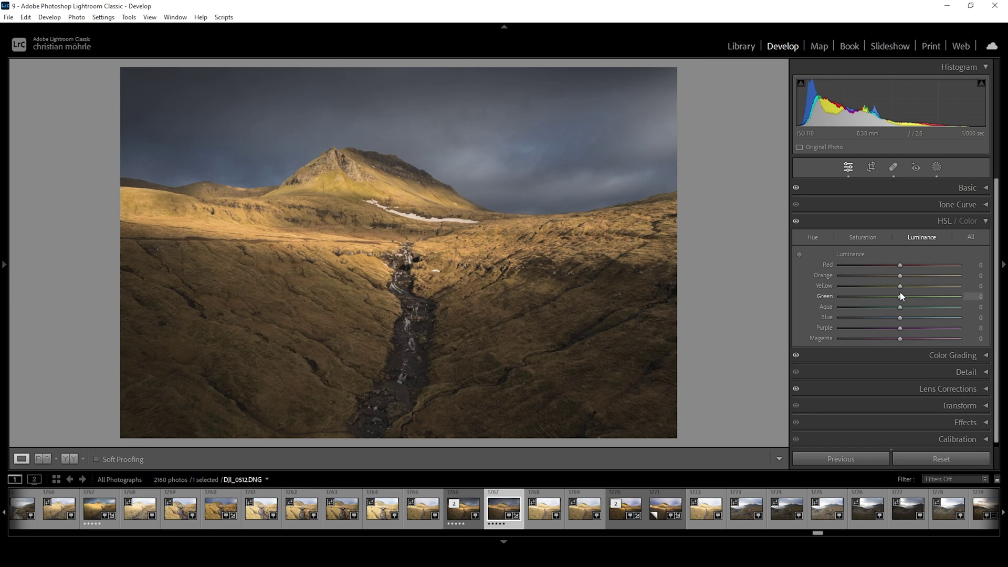
{"action": "left_click_drag", "start_coordinate": [901, 286], "coordinate": [923, 285]}
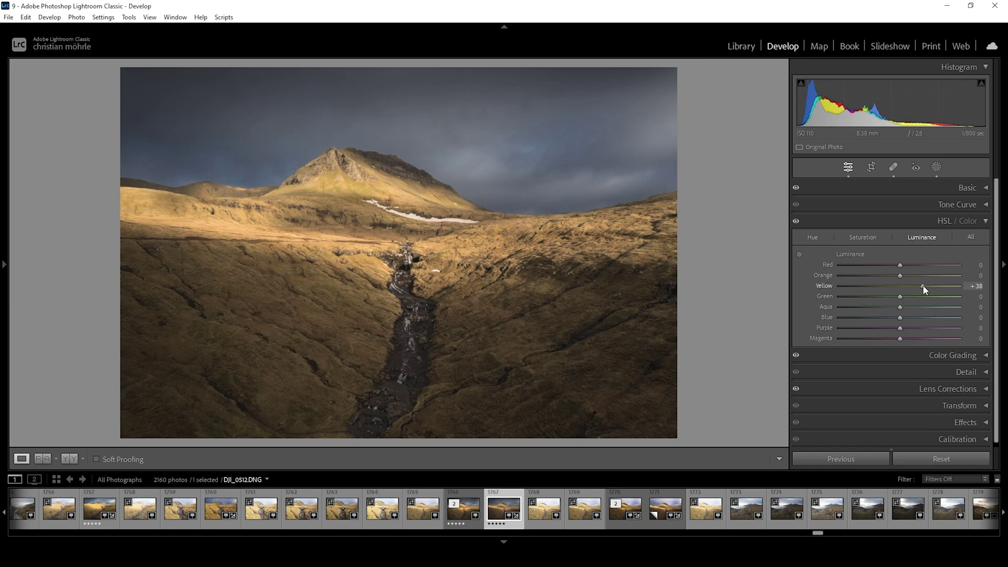
{"action": "left_click_drag", "start_coordinate": [921, 285], "coordinate": [912, 285]}
{"action": "left_click_drag", "start_coordinate": [900, 317], "coordinate": [910, 317]}
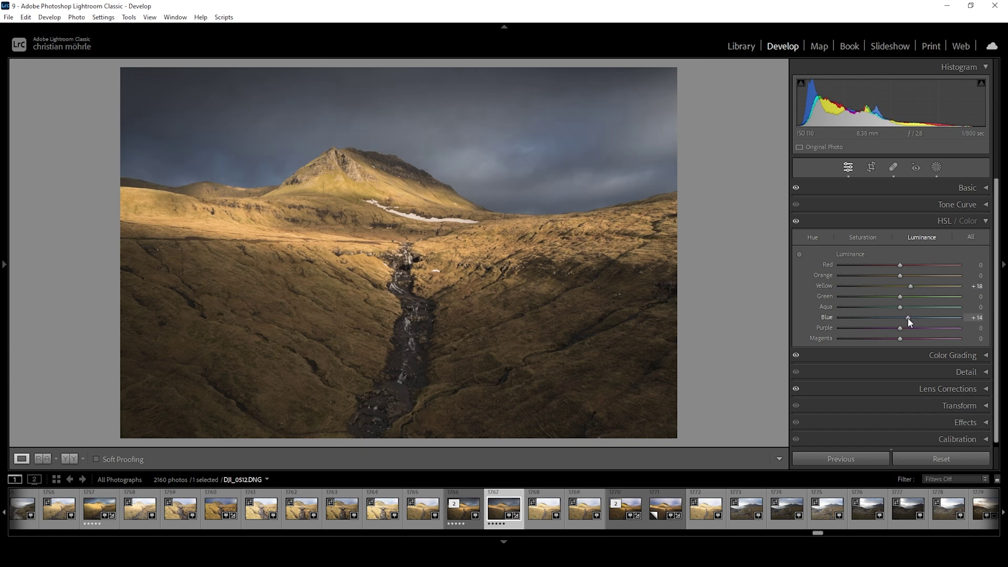
{"action": "left_click_drag", "start_coordinate": [908, 317], "coordinate": [908, 317]}
Step: Shift the Purple hue in the HSL Hue tab
{"action": "left_click", "coordinate": [812, 237]}
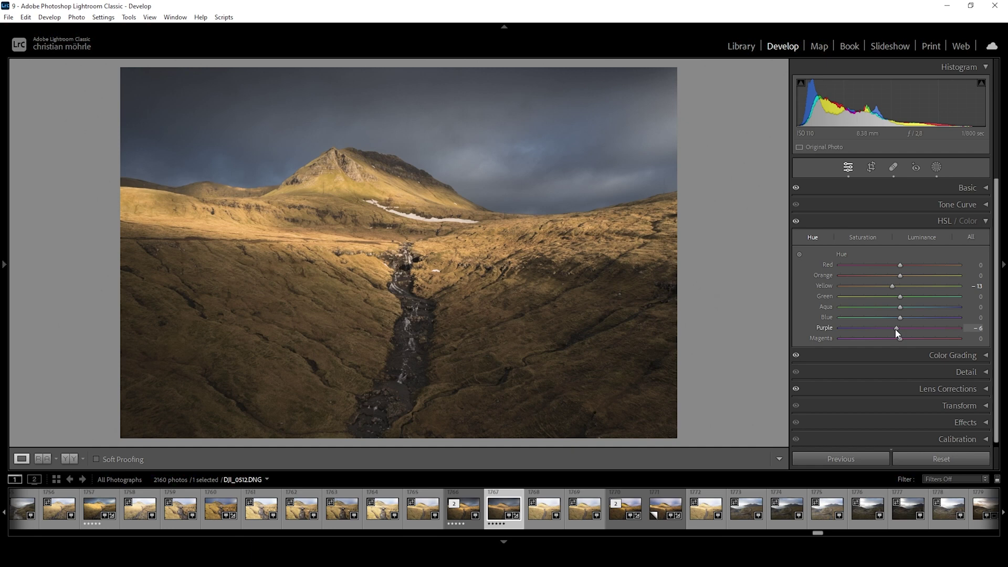
{"action": "left_click_drag", "start_coordinate": [897, 333], "coordinate": [836, 330]}
{"action": "left_click", "coordinate": [985, 222]}
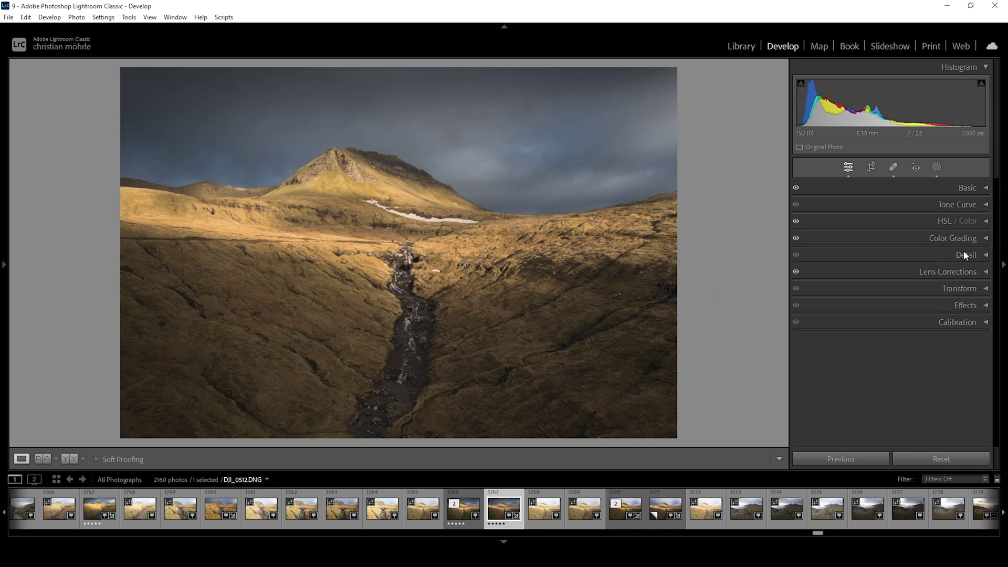
Step: Color-grade the highlights warm gold with Hue 43 and Saturation 15
{"action": "left_click", "coordinate": [983, 239]}
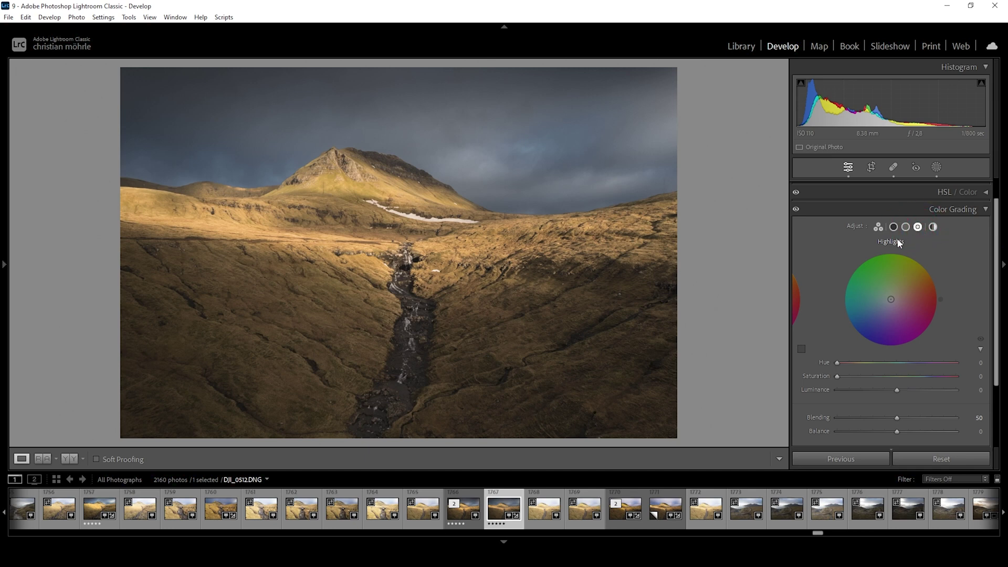
{"action": "left_click_drag", "start_coordinate": [838, 364], "coordinate": [852, 363]}
{"action": "left_click_drag", "start_coordinate": [837, 376], "coordinate": [854, 377]}
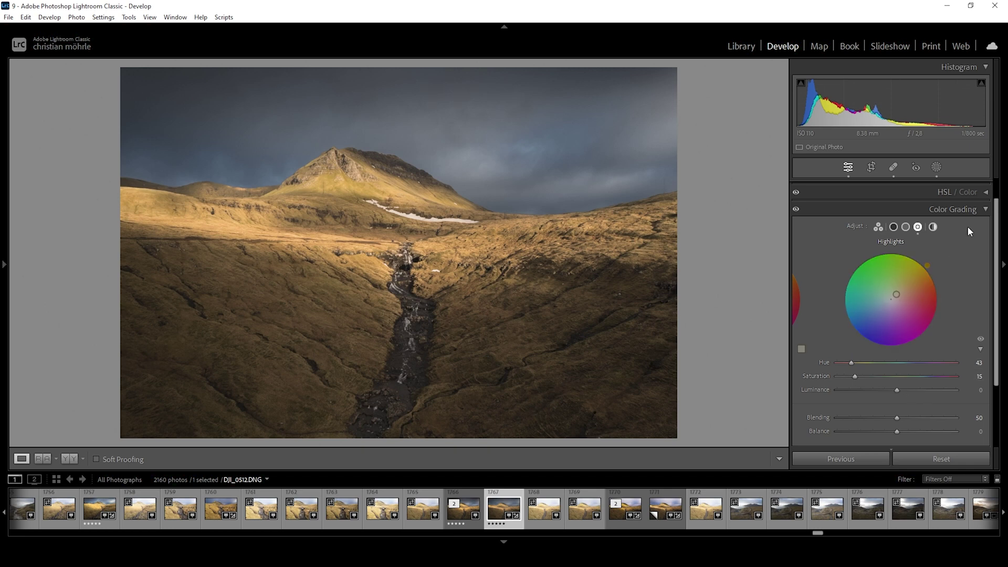
{"action": "left_click", "coordinate": [982, 212]}
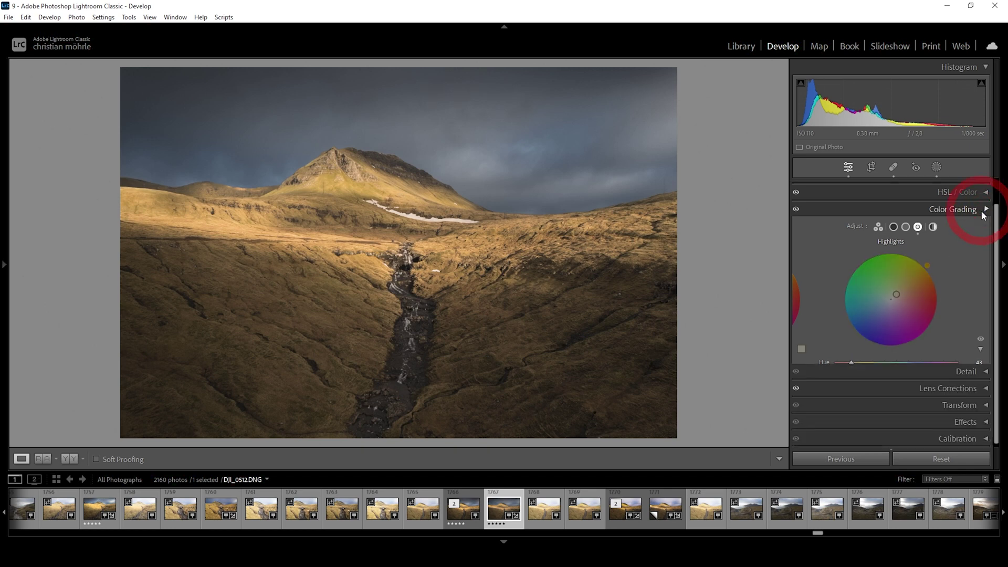
Step: Raise the Calibration Blue Primary saturation to +26
{"action": "left_click", "coordinate": [981, 324]}
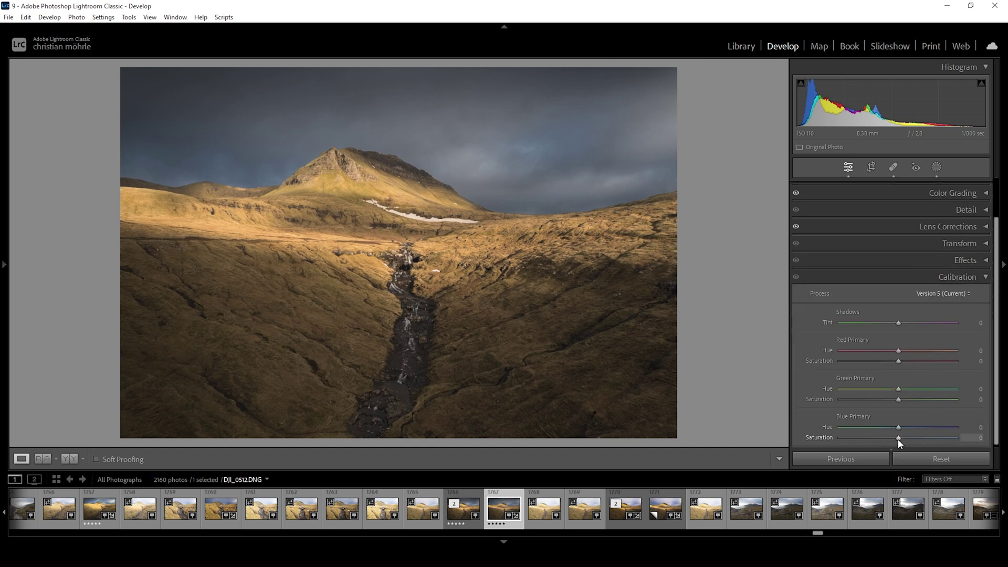
{"action": "left_click_drag", "start_coordinate": [899, 439], "coordinate": [917, 439]}
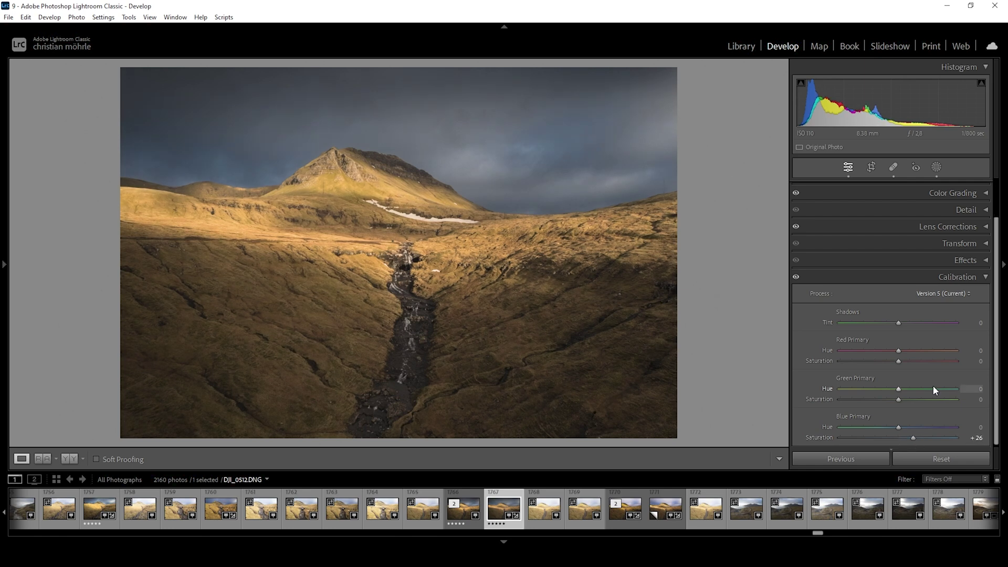
{"action": "left_click", "coordinate": [979, 277]}
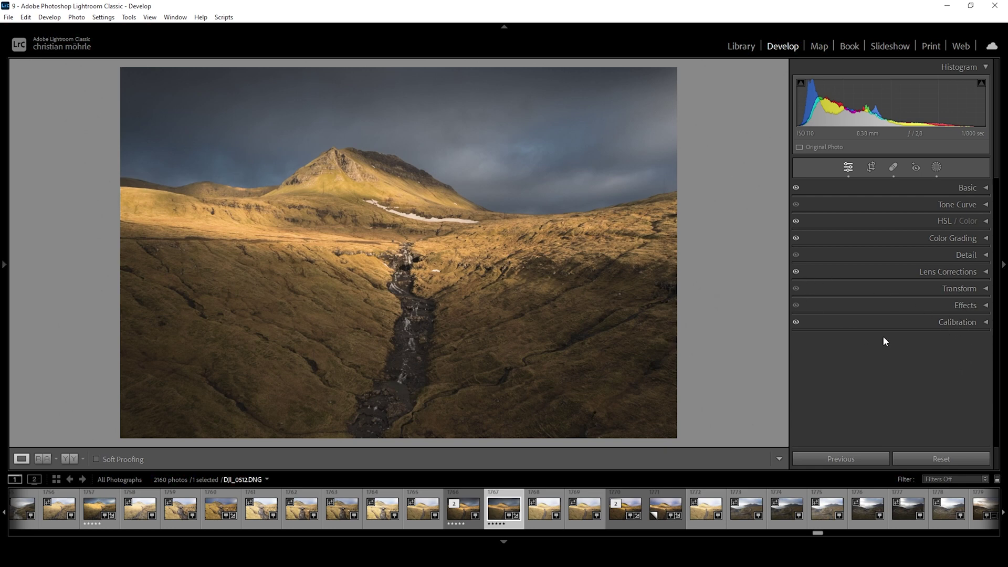
{"action": "left_click", "coordinate": [980, 256]}
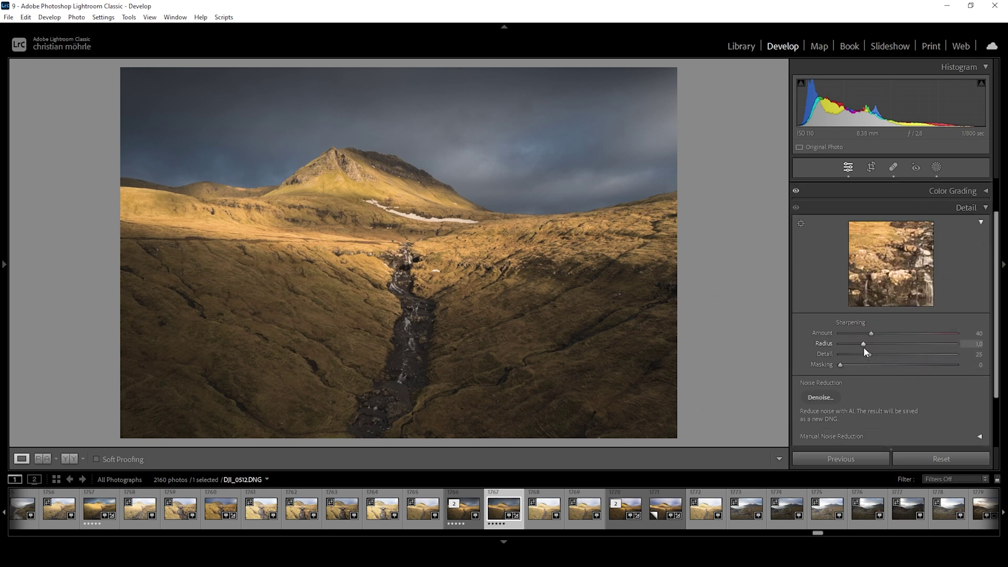
Step: Set sharpening to Radius 0.5, Detail 100, Masking 63, then compare before and after
{"action": "left_click", "coordinate": [843, 344]}
{"action": "left_click_drag", "start_coordinate": [869, 355], "coordinate": [968, 355]}
{"action": "left_click_drag", "start_coordinate": [840, 364], "coordinate": [914, 366]}
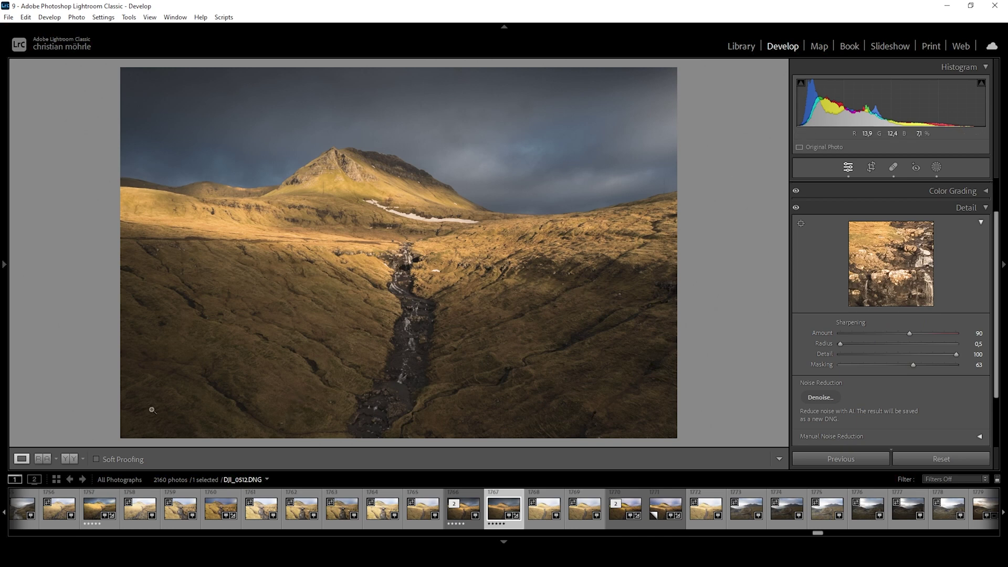
{"action": "left_click", "coordinate": [68, 459]}
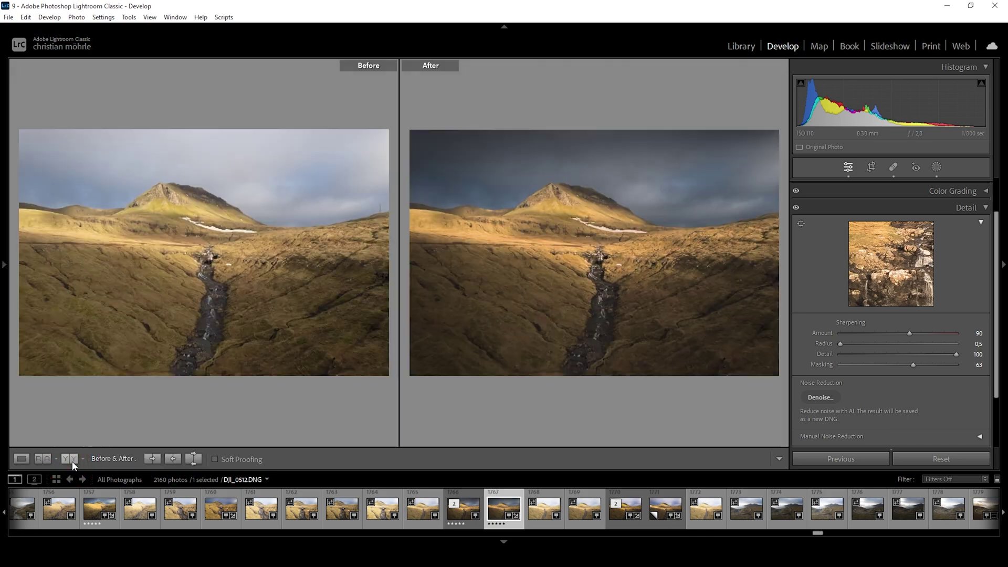